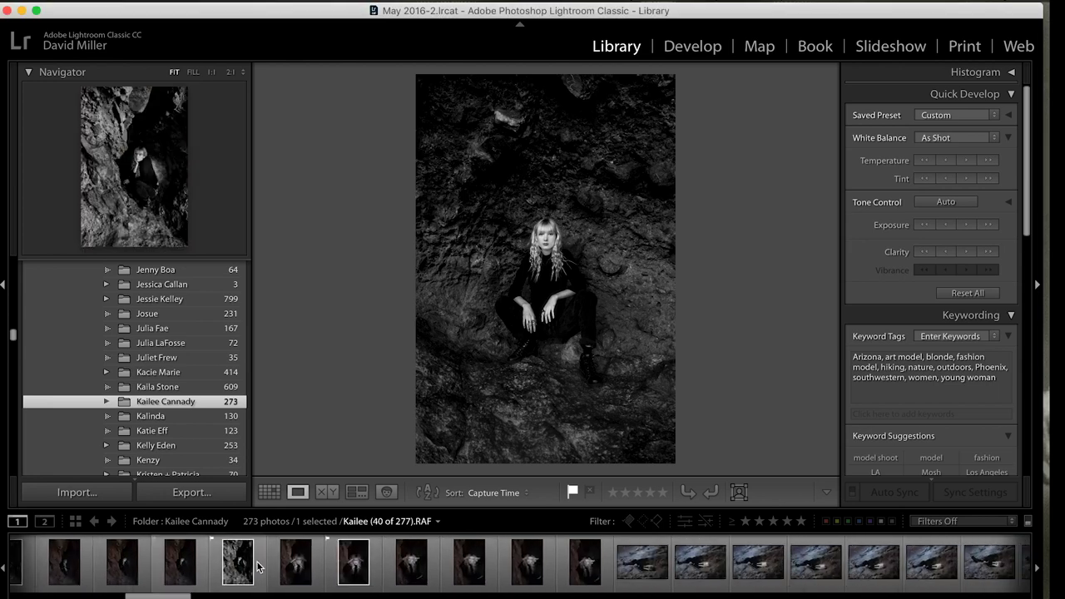
# Step: Browse the photos in the folder's filmstrip through to photo 131 of 277, looking for collage material
pyautogui.click(257, 566)
pyautogui.click(640, 582)
pyautogui.press('Right')
pyautogui.press('Right')
pyautogui.press('Right')
pyautogui.press('Right')
pyautogui.press('Right')
pyautogui.press('Right')
pyautogui.press('Right')
pyautogui.press('Right')
pyautogui.press('Right')
pyautogui.press('Right')
pyautogui.press('Right')
pyautogui.press('Right')
pyautogui.press('Right')
pyautogui.press('Right')
pyautogui.press('Right')
pyautogui.press('Right')
pyautogui.press('Right')
pyautogui.press('Right')
pyautogui.press('Right')
pyautogui.press('Right')
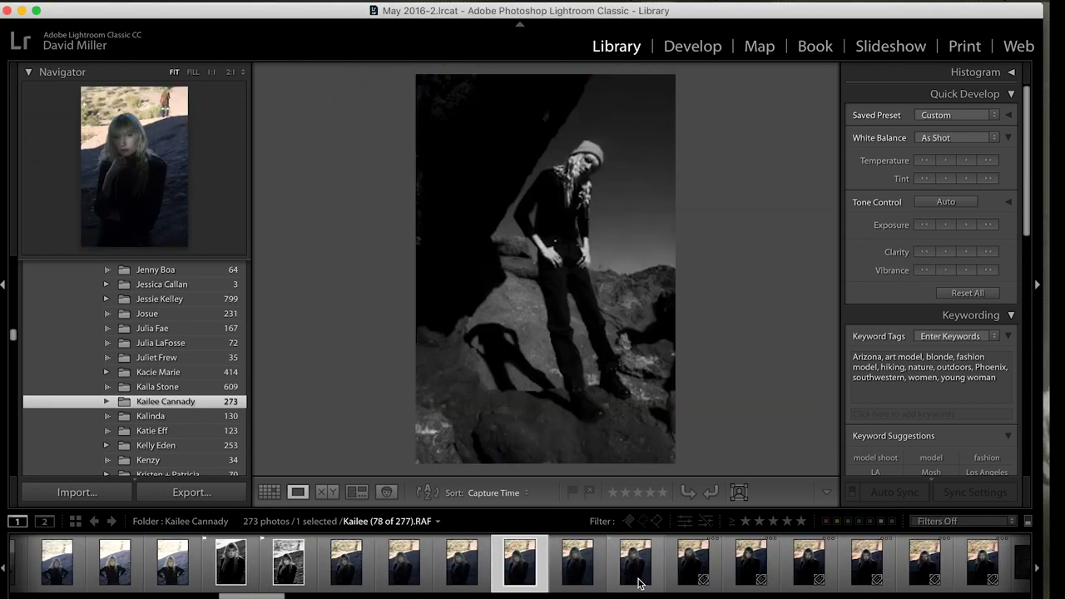
pyautogui.press('Right')
pyautogui.press('Right')
pyautogui.press('Right')
pyautogui.press('Right')
pyautogui.press('Right')
pyautogui.press('Right')
pyautogui.press('Right')
pyautogui.press('Right')
pyautogui.press('Right')
pyautogui.press('Right')
pyautogui.press('Right')
pyautogui.press('Right')
pyautogui.press('Right')
pyautogui.press('Right')
pyautogui.press('Right')
pyautogui.press('Right')
pyautogui.press('Right')
pyautogui.press('Right')
pyautogui.press('Right')
pyautogui.press('Right')
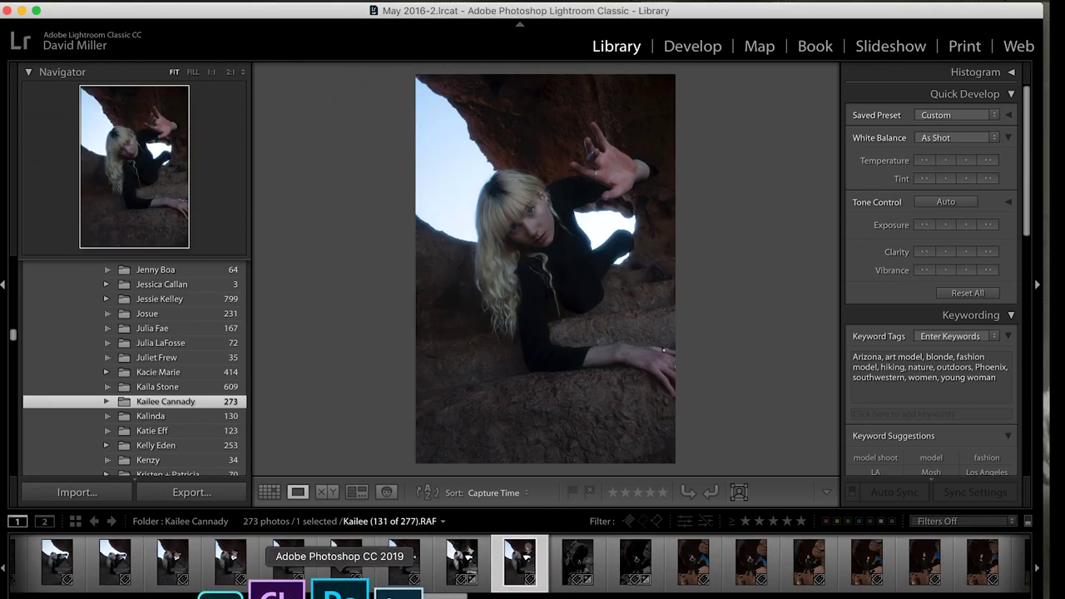
# Step: Open photo 130 of 277 in the Develop module, check its brush adjustment, and crop it tighter around the woman
pyautogui.press('Left')
pyautogui.click(692, 47)
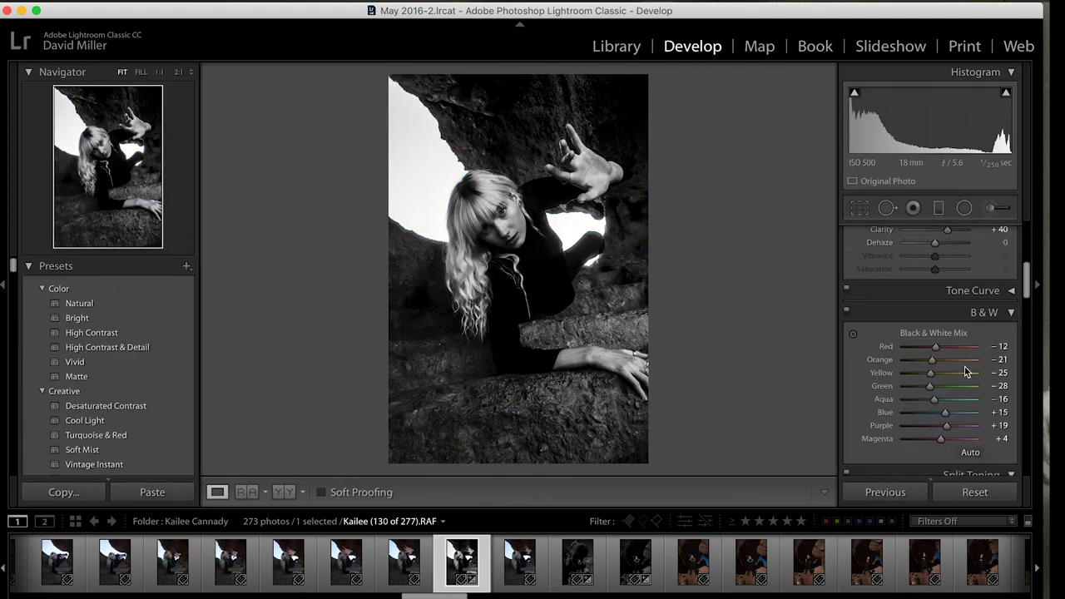
pyautogui.click(991, 207)
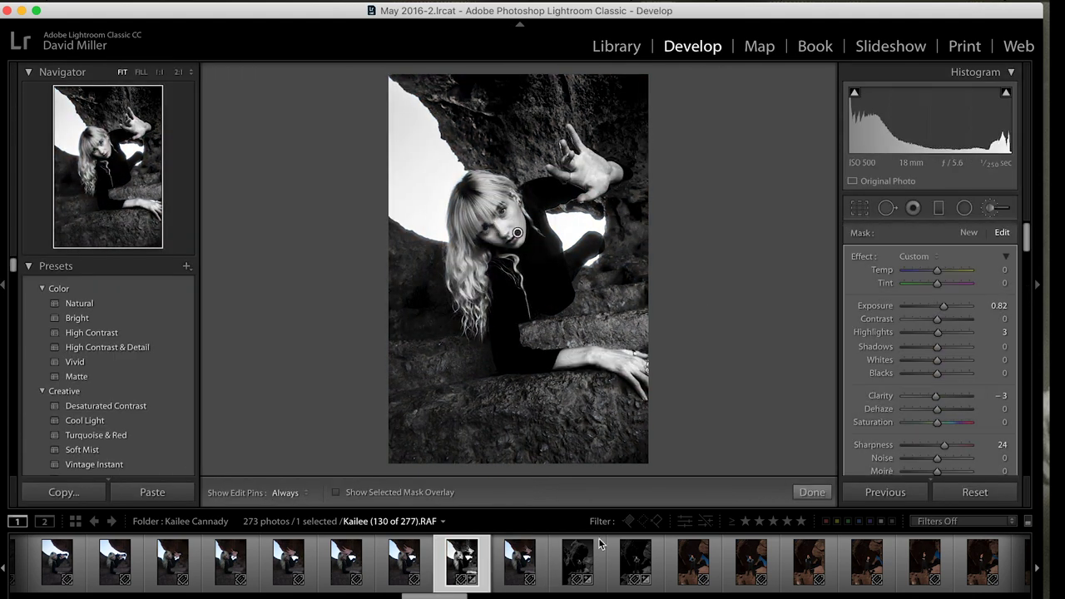
pyautogui.click(812, 491)
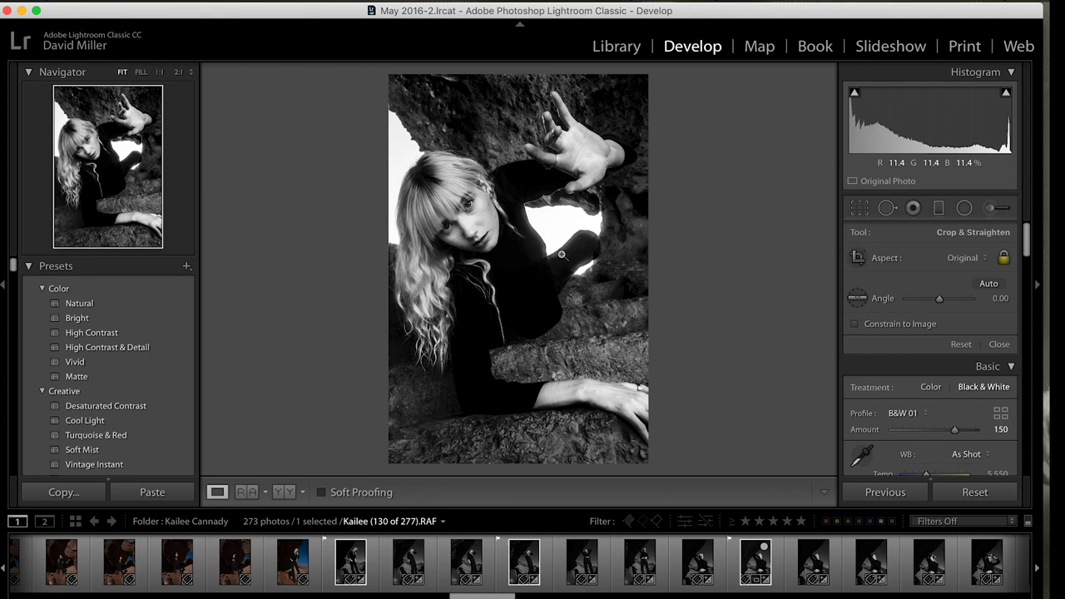
# Step: Select the standing-figure photo 148 of 277 and set its exposure to +0.40
pyautogui.keyDown('super'); pyautogui.click(354, 567); pyautogui.keyUp('super')
pyautogui.keyDown('super'); pyautogui.click(582, 566); pyautogui.keyUp('super')
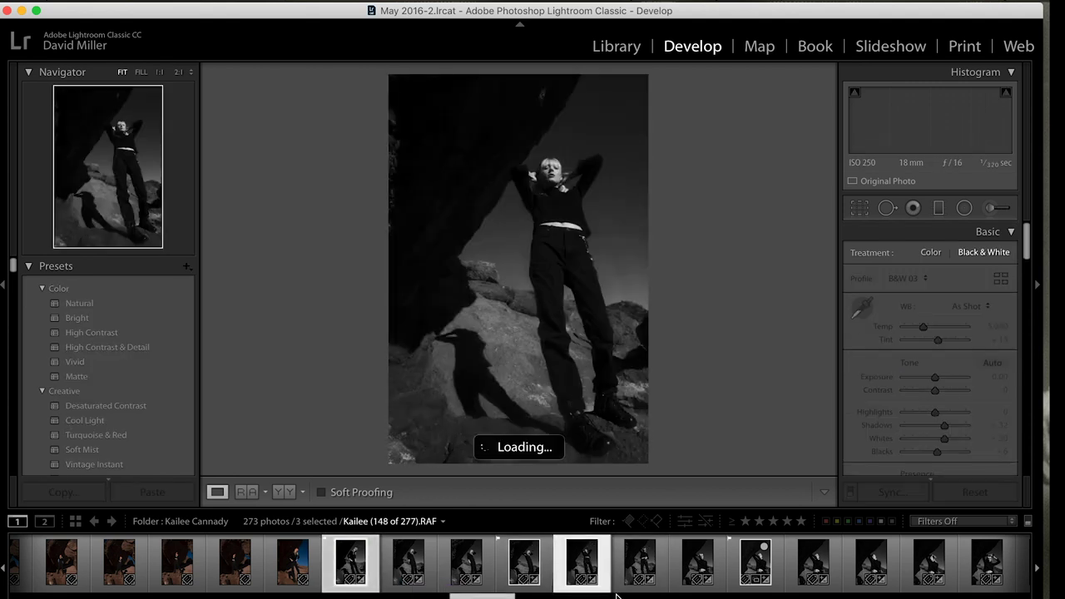
pyautogui.moveTo(514, 595)
pyautogui.mouseDown()
pyautogui.moveTo(596, 596)
pyautogui.moveTo(524, 596)
pyautogui.mouseUp()
pyautogui.scroll(-1, 933, 396)
pyautogui.moveTo(935, 379); pyautogui.dragTo(937, 381)
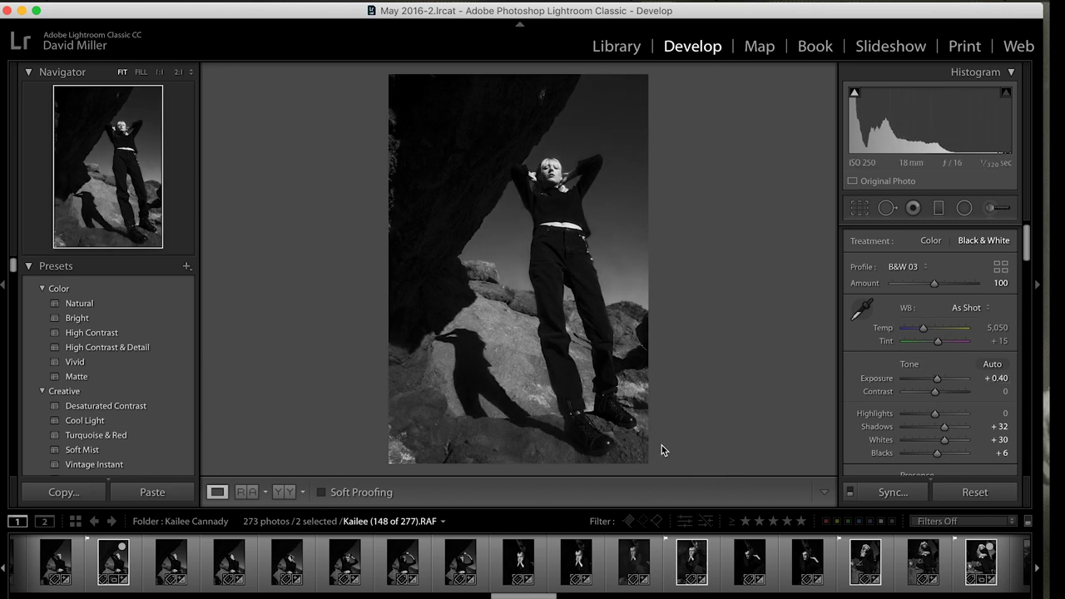
# Step: Send the selected photos to Photoshop CC 2019 for editing, ignore the non-responsive applications alert, and switch to Photoshop
pyautogui.moveTo(524, 596); pyautogui.dragTo(490, 596)
pyautogui.rightClick(464, 564)
pyautogui.moveTo(599, 283)
pyautogui.click(692, 283)
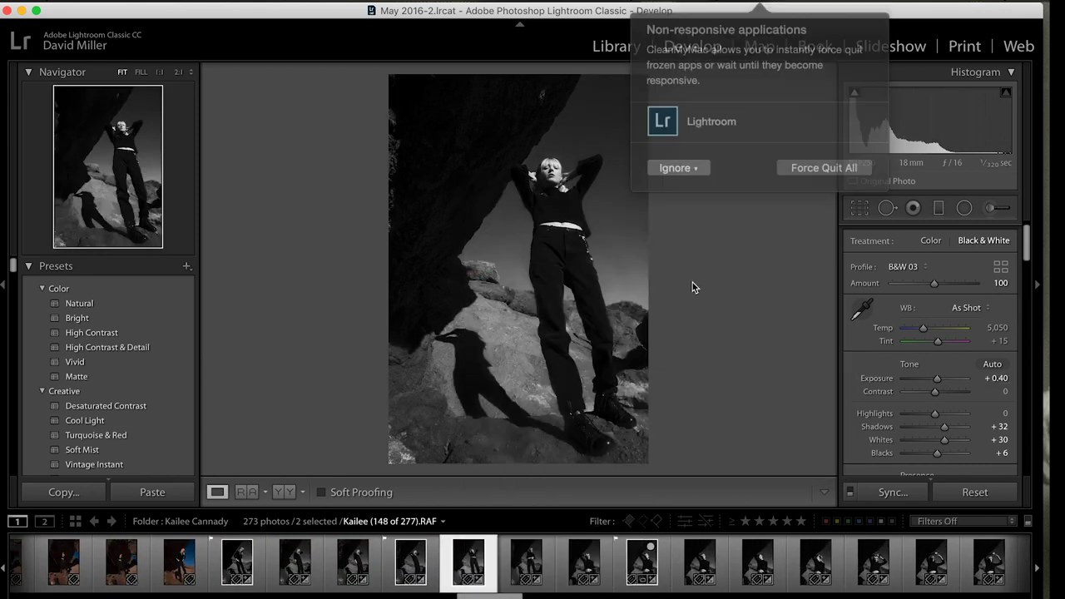
pyautogui.click(680, 152)
pyautogui.click(753, 188)
pyautogui.click(336, 594)
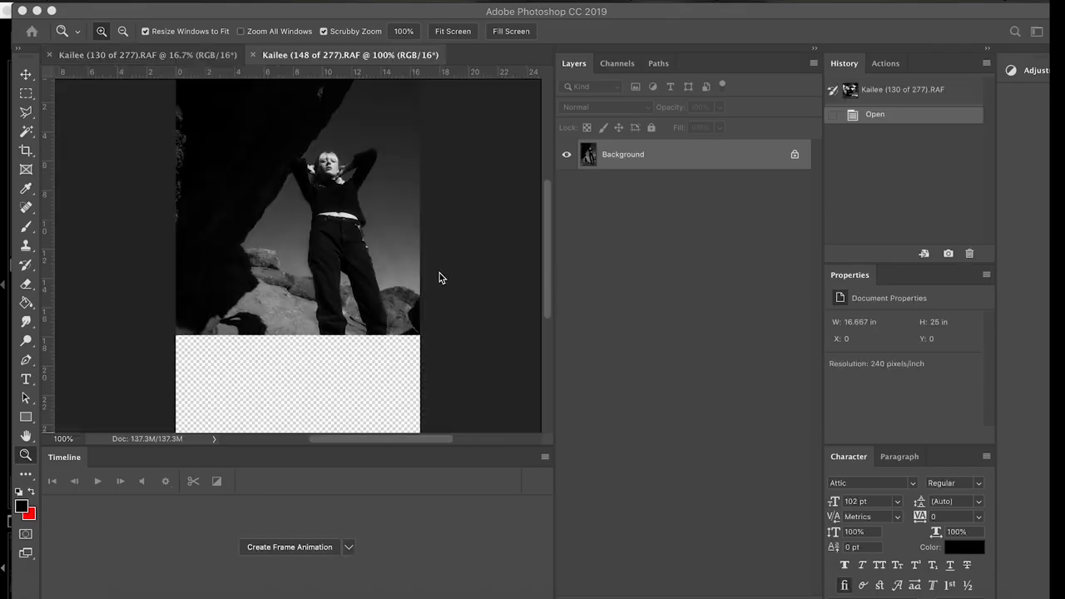
# Step: Create a new document from the recent 11 x 14 in, 300 ppi custom preset
pyautogui.press('super+n')
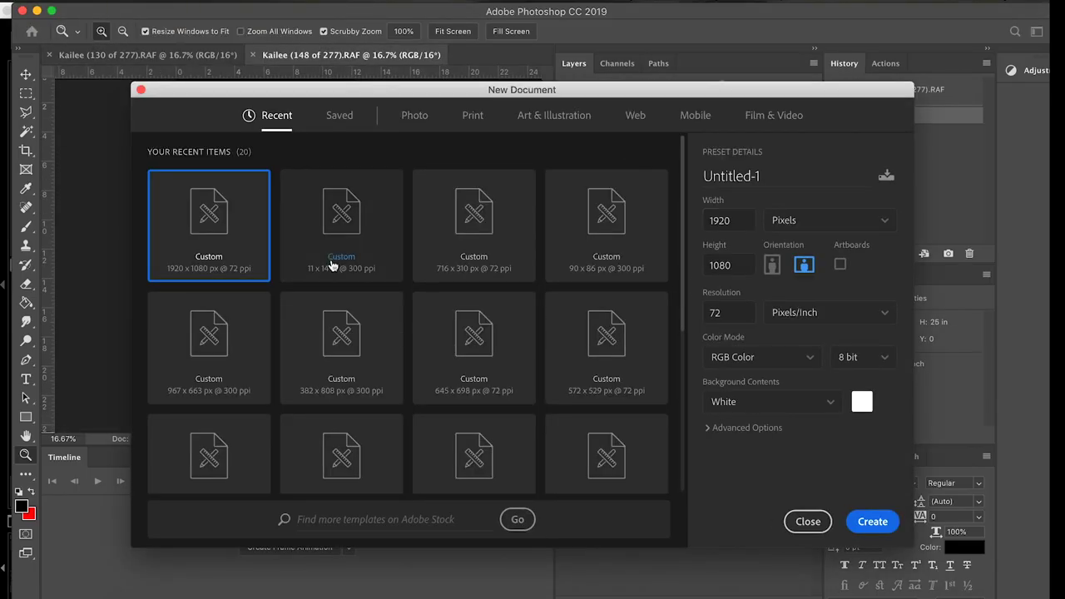
pyautogui.click(335, 264)
pyautogui.click(876, 526)
# Step: Bring the reaching-hand photo into the new document as a layer, position it on the page, and scale it to about 80.54%
pyautogui.moveTo(133, 55); pyautogui.dragTo(764, 210)
pyautogui.press('v')
pyautogui.moveTo(729, 243); pyautogui.dragTo(243, 202)
pyautogui.moveTo(285, 292); pyautogui.dragTo(286, 231)
pyautogui.press('super+t')
pyautogui.moveTo(376, 128); pyautogui.dragTo(339, 183)
pyautogui.moveTo(279, 242); pyautogui.dragTo(303, 204)
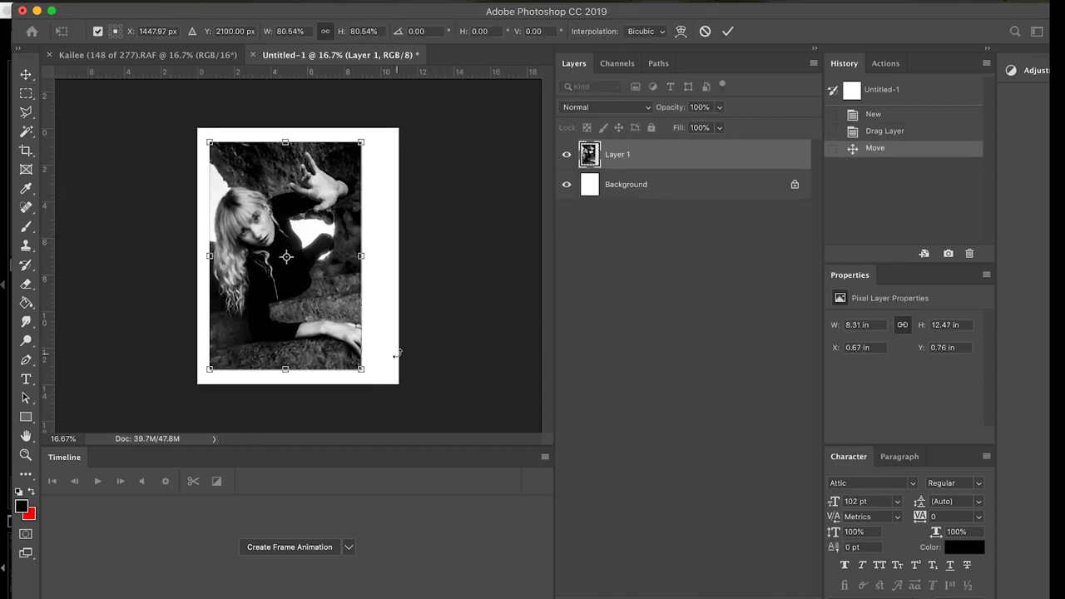
pyautogui.press('Return')
# Step: Rotate the reaching-hand photo layer slightly counterclockwise, to about -0.78 degrees
pyautogui.click(154, 9)
pyautogui.click(221, 319)
pyautogui.moveTo(393, 356); pyautogui.dragTo(400, 375)
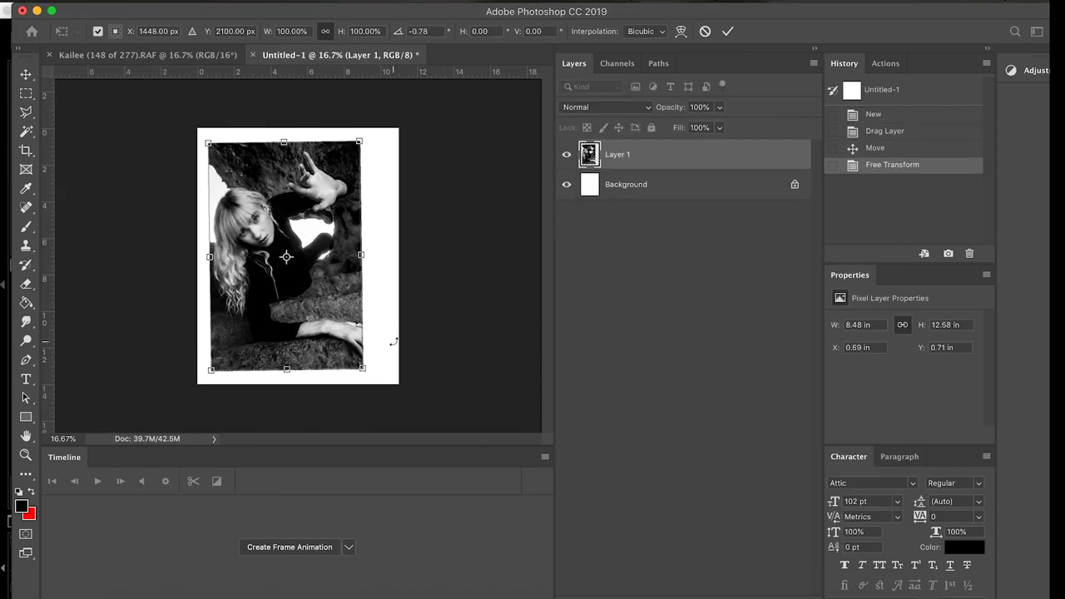
pyautogui.press('Return')
# Step: Bring the standing-figure photo into the collage document and position it so the legs and shadow cover the page
pyautogui.click(145, 54)
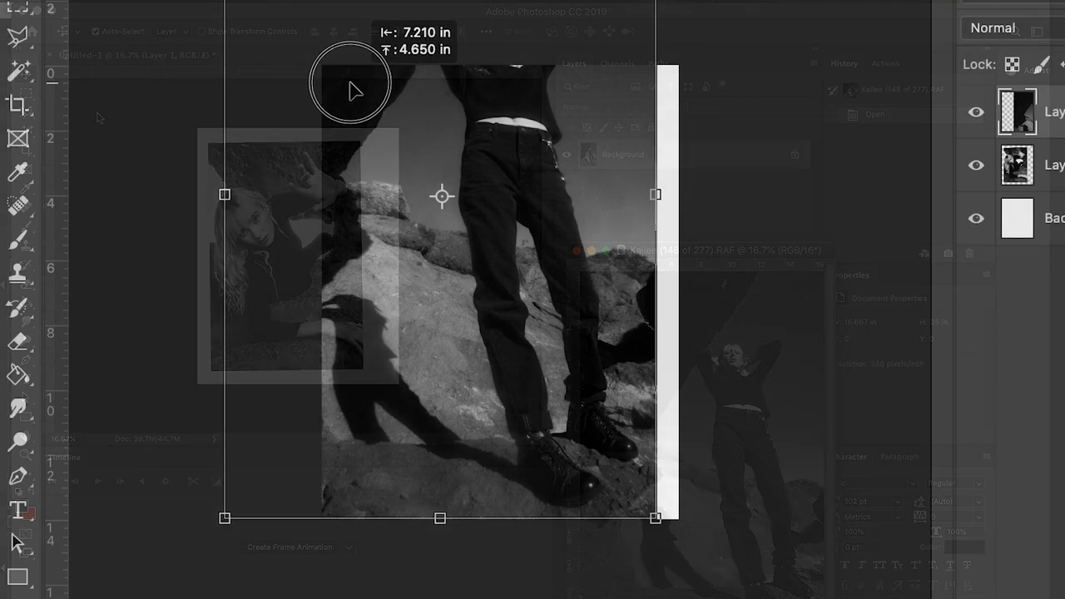
pyautogui.moveTo(350, 87); pyautogui.dragTo(368, 88)
pyautogui.press('Return')
# Step: Remove the sky, the sunlit rock and the dark rock wall around the standing figure with the Quick Selection tool
pyautogui.press('super+minus')
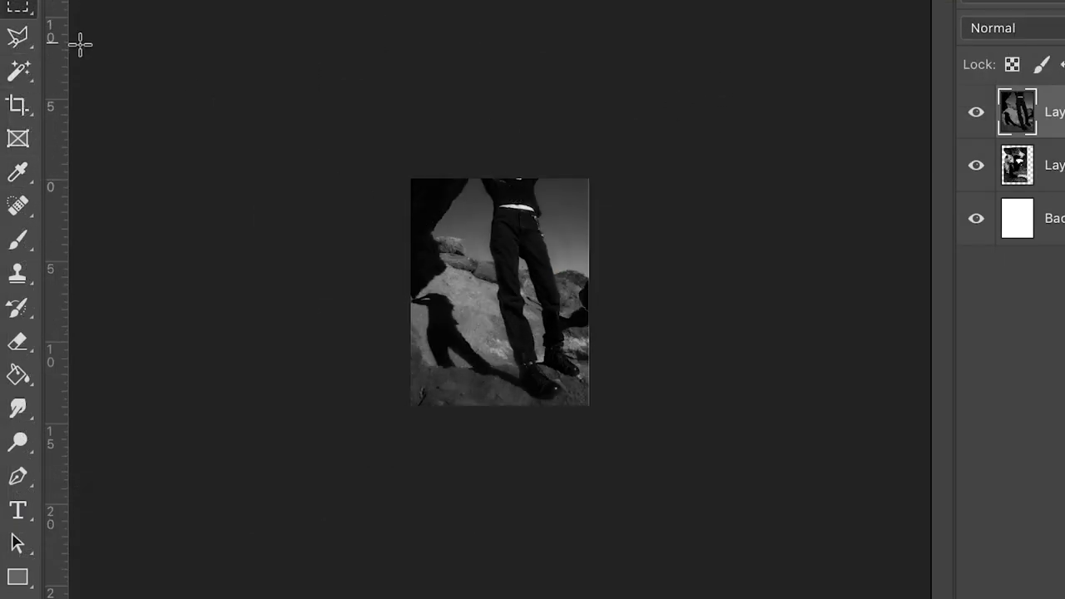
pyautogui.rightClick(18, 70)
pyautogui.click(104, 70)
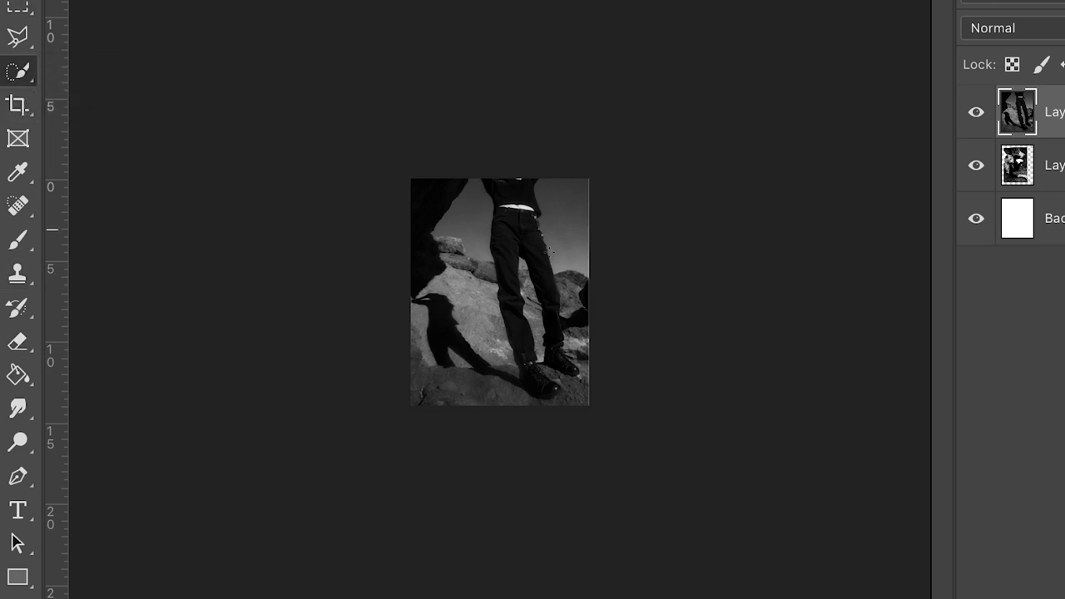
pyautogui.press('BackSpace')
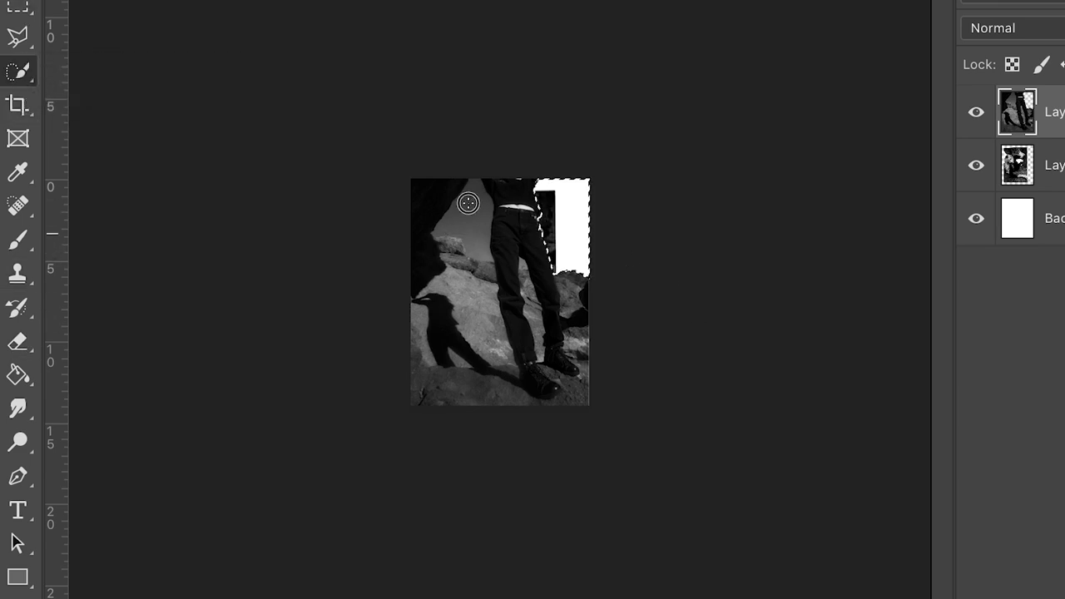
pyautogui.click(468, 203)
pyautogui.press('BackSpace')
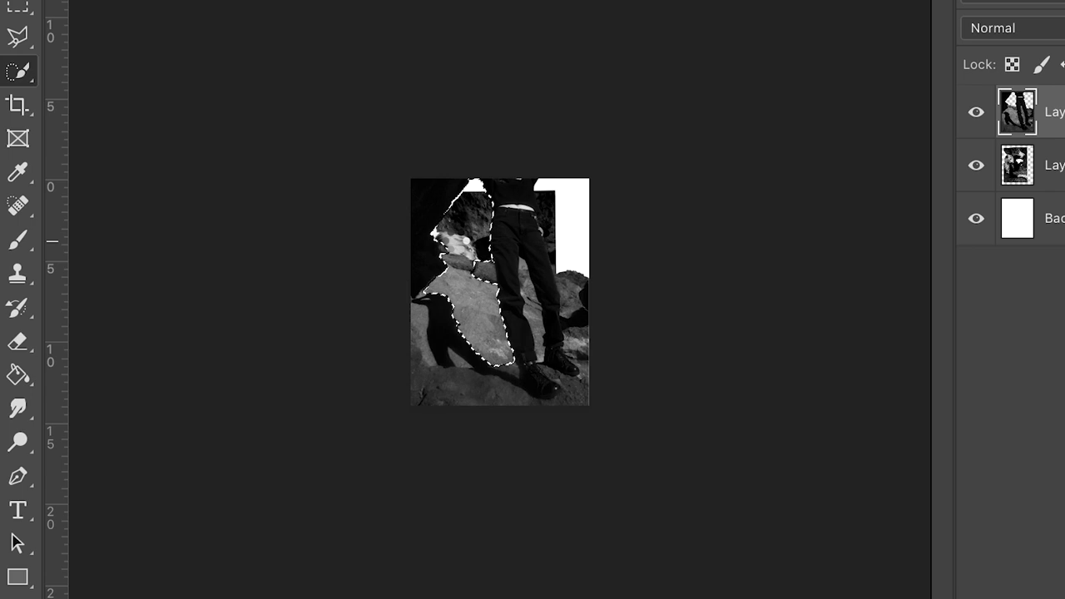
pyautogui.press('BackSpace')
pyautogui.click(422, 184)
pyautogui.press('BackSpace')
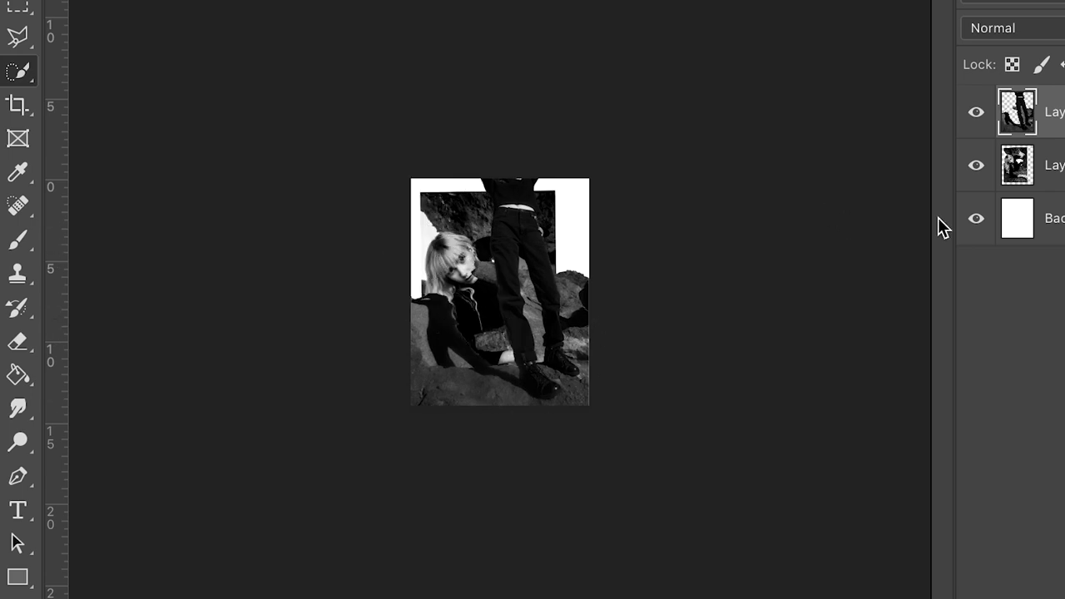
# Step: Cut away the standing figure's torso above the waistband with a Polygonal Lasso selection
pyautogui.press('super+plus')
pyautogui.press('super+plus')
pyautogui.press('super+plus')
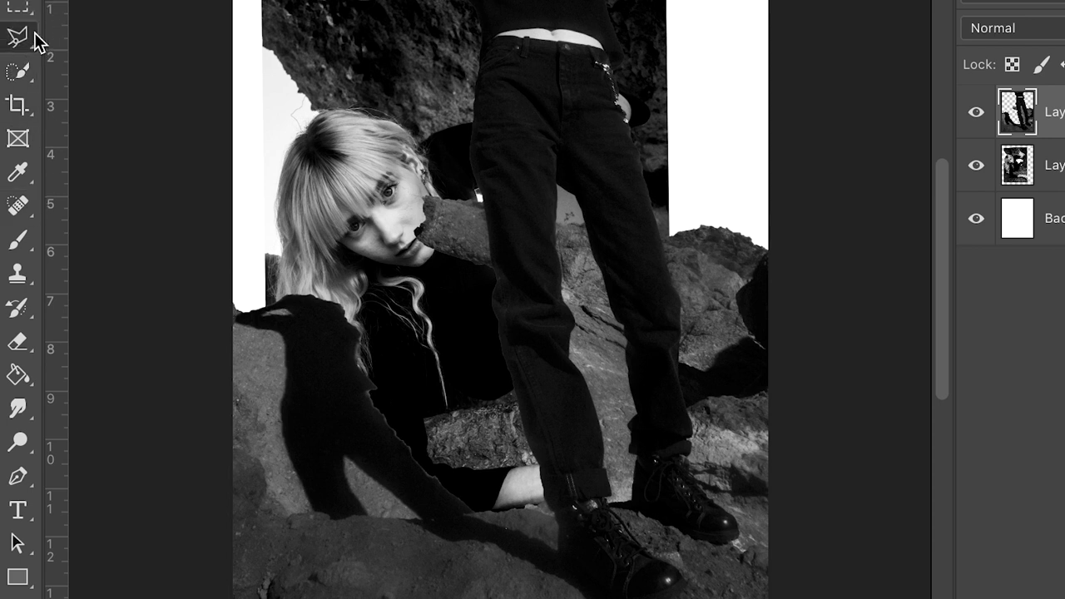
pyautogui.moveTo(483, 38); pyautogui.dragTo(319, 60)
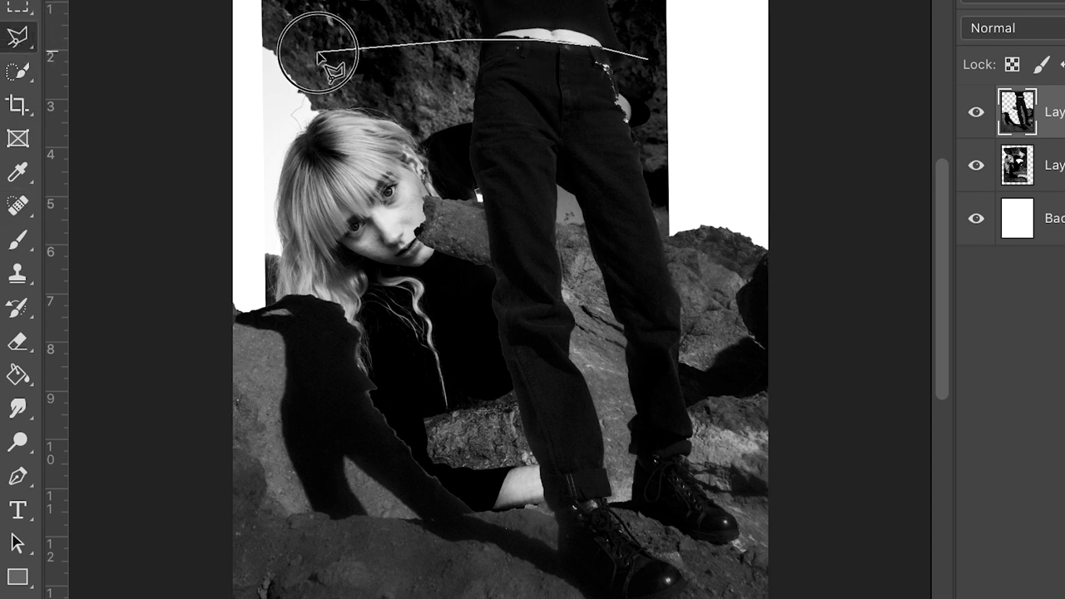
pyautogui.scroll(5, 158, 166)
pyautogui.hscroll(4, 732, 150)
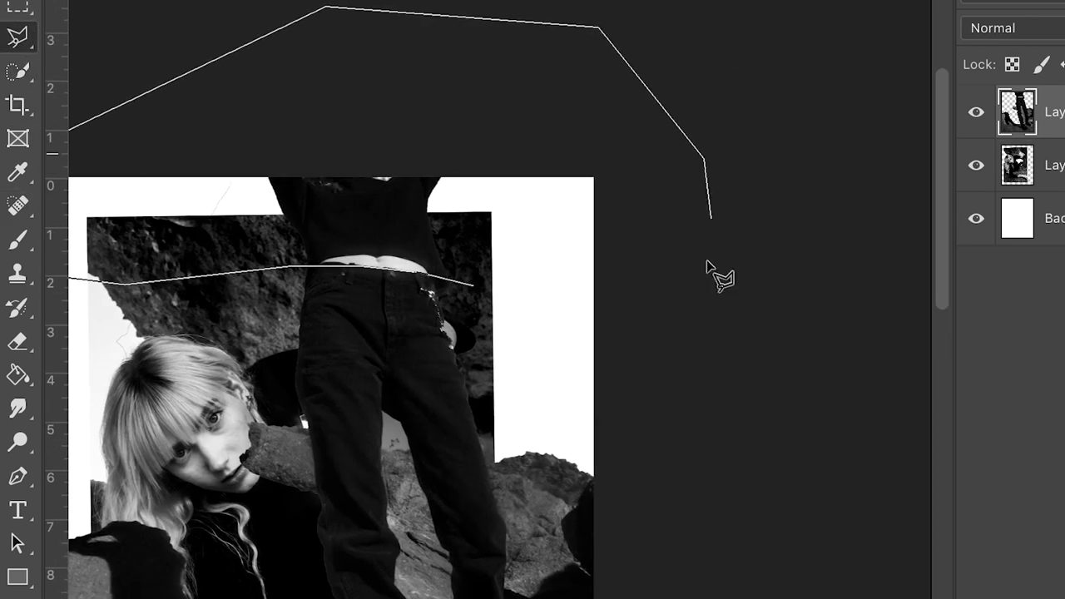
pyautogui.doubleClick(699, 295)
# Step: Delete the rocks beside the outer edge of the right-hand trouser leg with the Polygonal Lasso and deselect
pyautogui.scroll(-5, 699, 296)
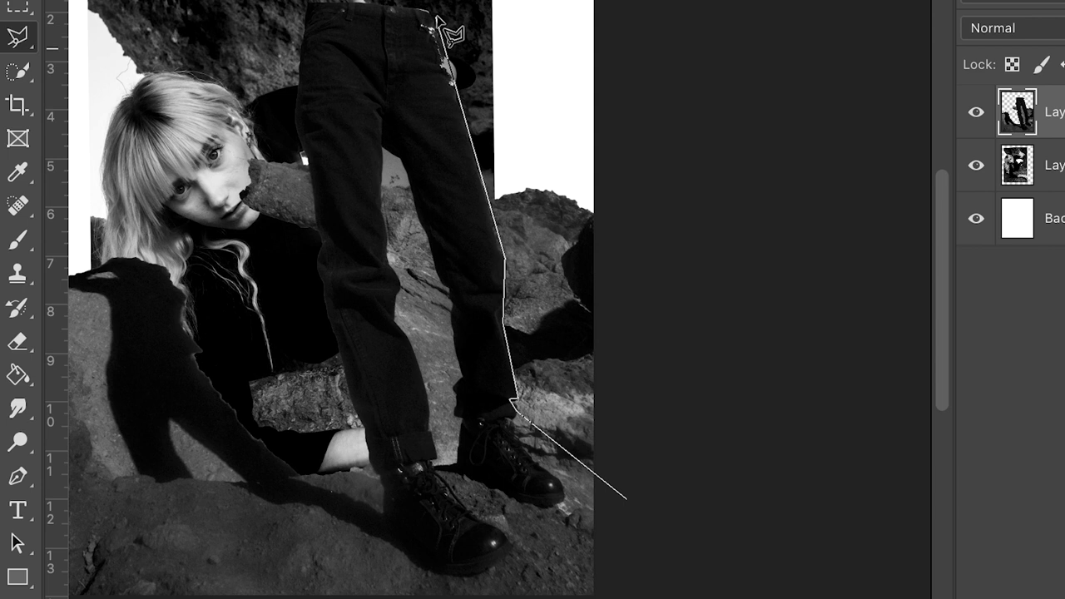
pyautogui.click(618, 34)
pyautogui.click(884, 202)
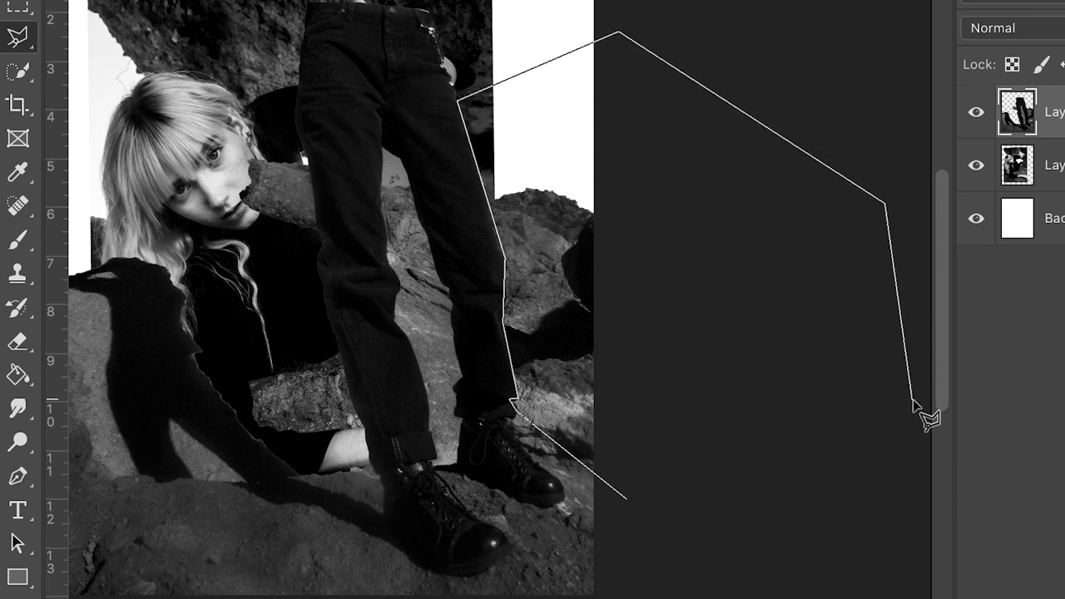
pyautogui.doubleClick(922, 422)
pyautogui.press('Delete')
pyautogui.hotkey('ctrl', 'd')
# Step: Hide the reaching-hand photo layer and cut away the rock remnants and stray edges between the shadow and the legs
pyautogui.click(976, 165)
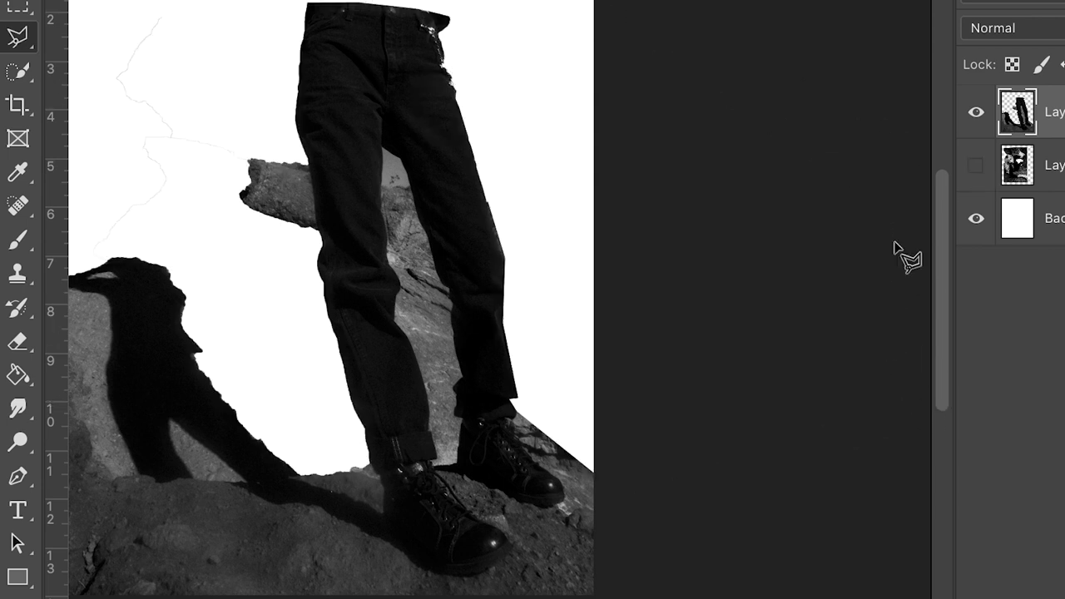
pyautogui.scroll(1, 555, 362)
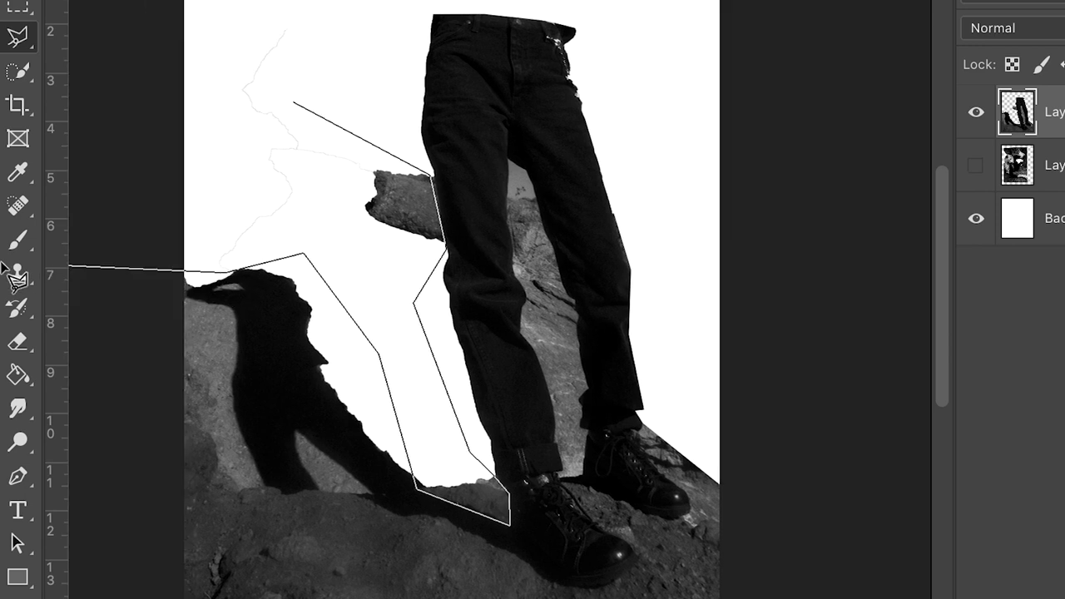
pyautogui.click(71, 267)
pyautogui.click(195, 28)
pyautogui.click(638, 57)
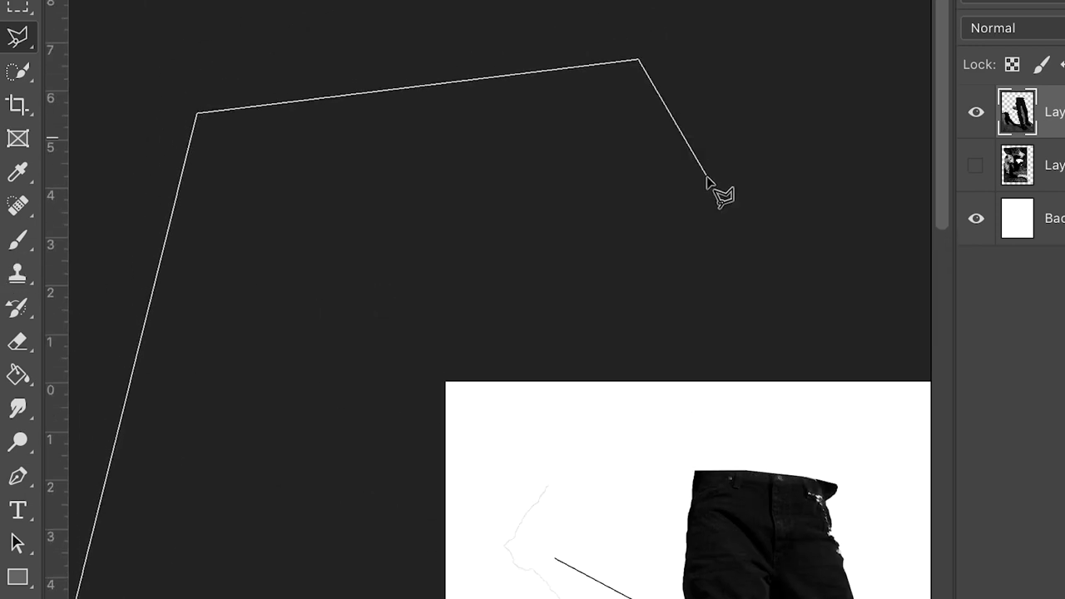
pyautogui.doubleClick(708, 190)
# Step: Select the rocky ground beneath and beside the shadow with the Quick Selection tool and delete it
pyautogui.hotkey('ctrl', '-')
pyautogui.hotkey('ctrl', '-')
pyautogui.hotkey('ctrl', '-')
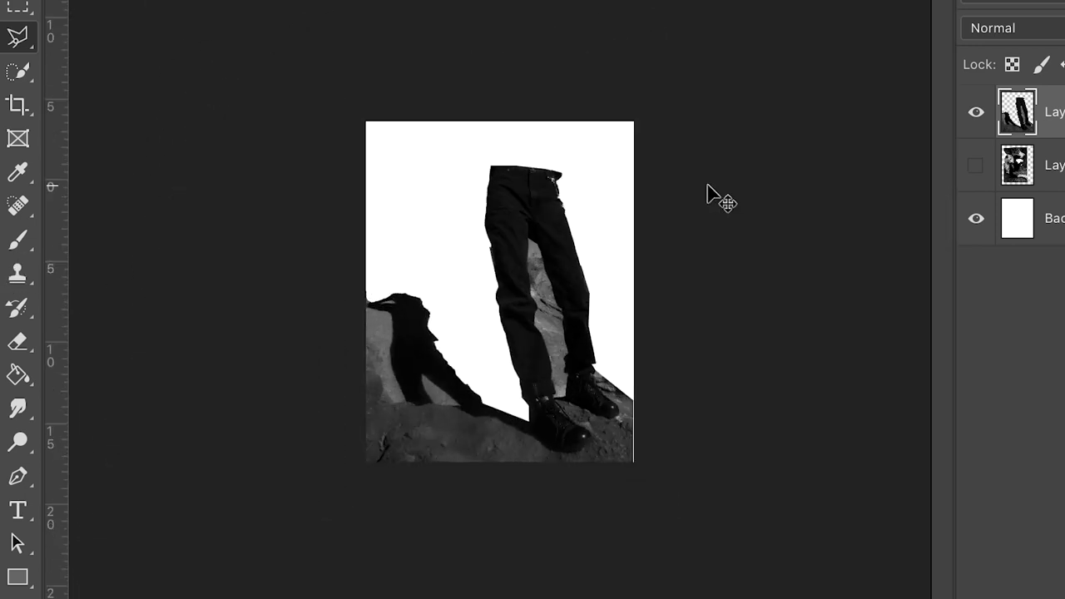
pyautogui.click(18, 70)
pyautogui.click(158, 67)
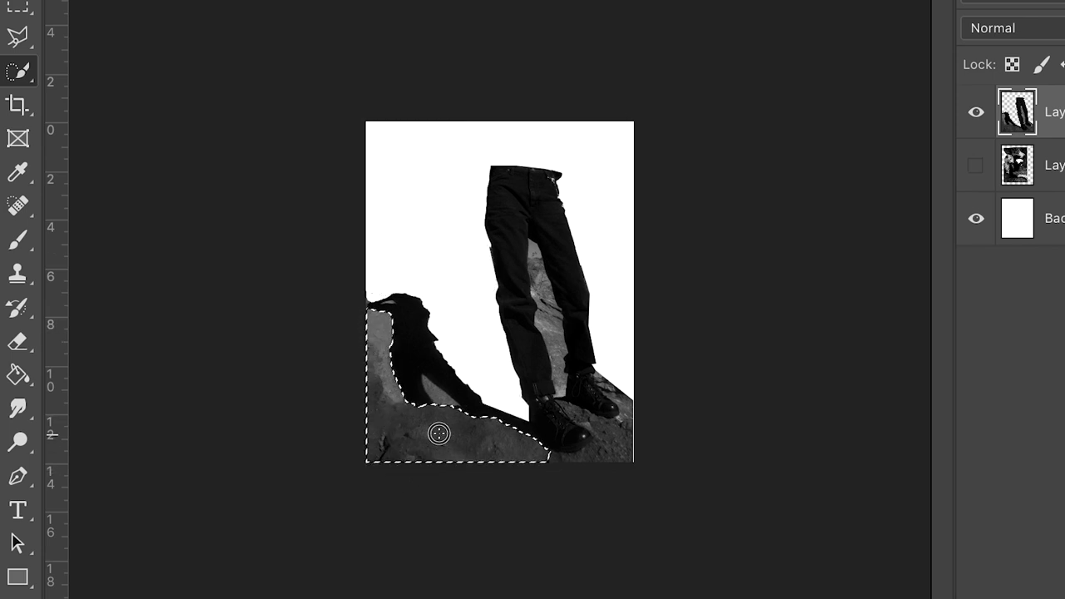
pyautogui.press('Delete')
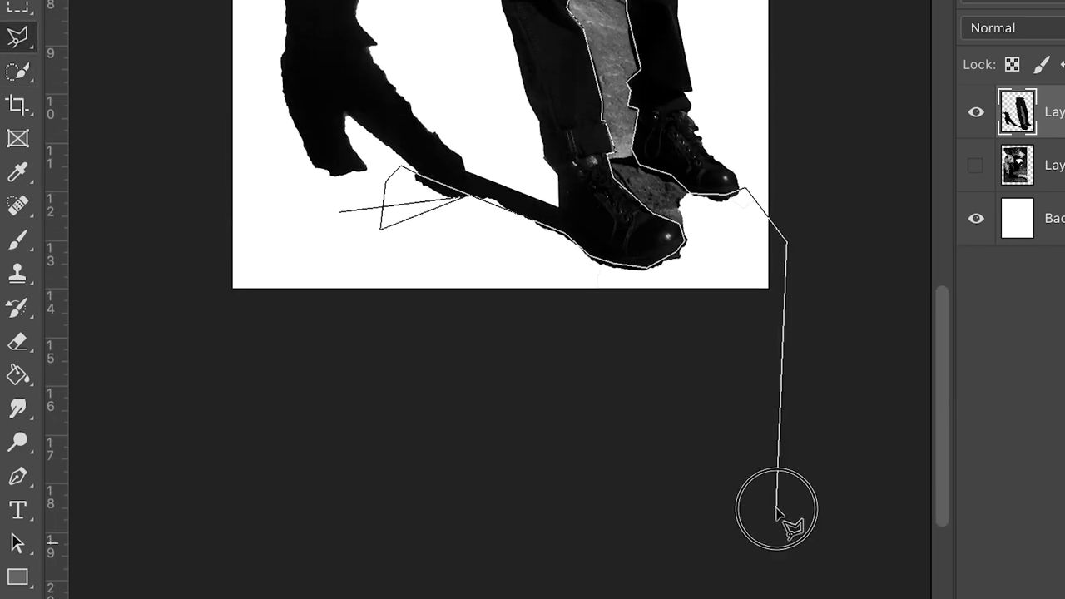
# Step: Remove the remaining rock between the legs and around the boots with a Polygonal Lasso selection
pyautogui.doubleClick(242, 410)
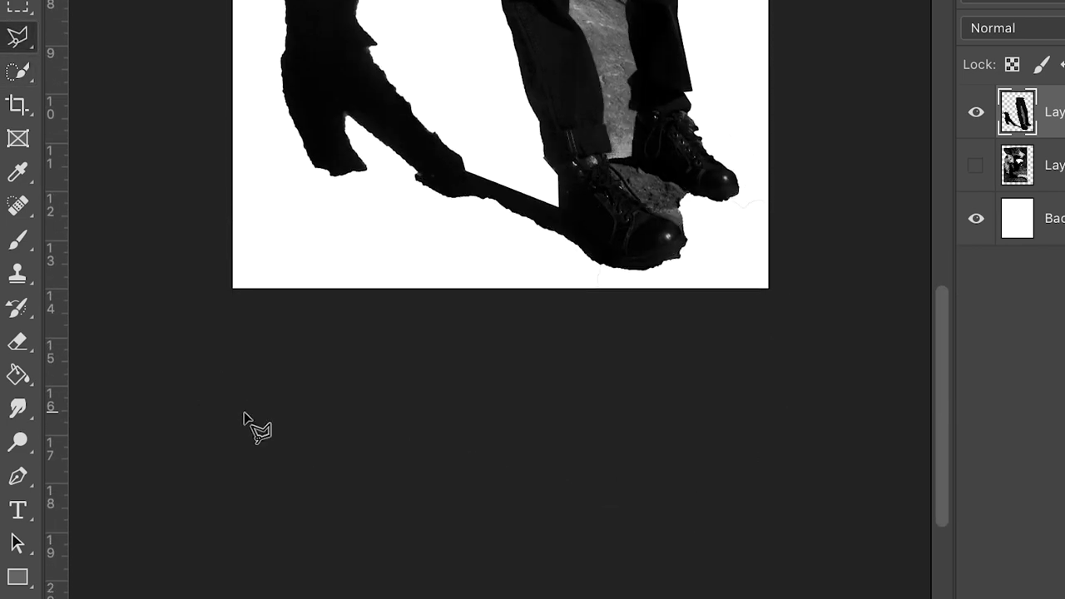
pyautogui.press('Delete')
pyautogui.press('super+minus')
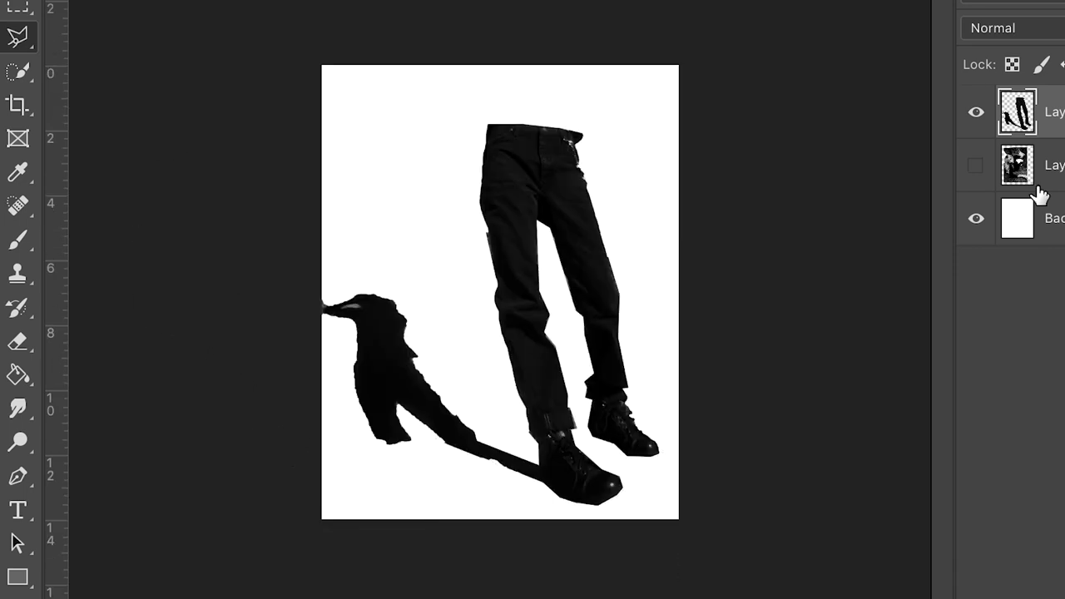
# Step: Show the reaching-hand photo layer, hide the cut-out legs layer, and duplicate the photo layer
pyautogui.click(977, 167)
pyautogui.click(984, 114)
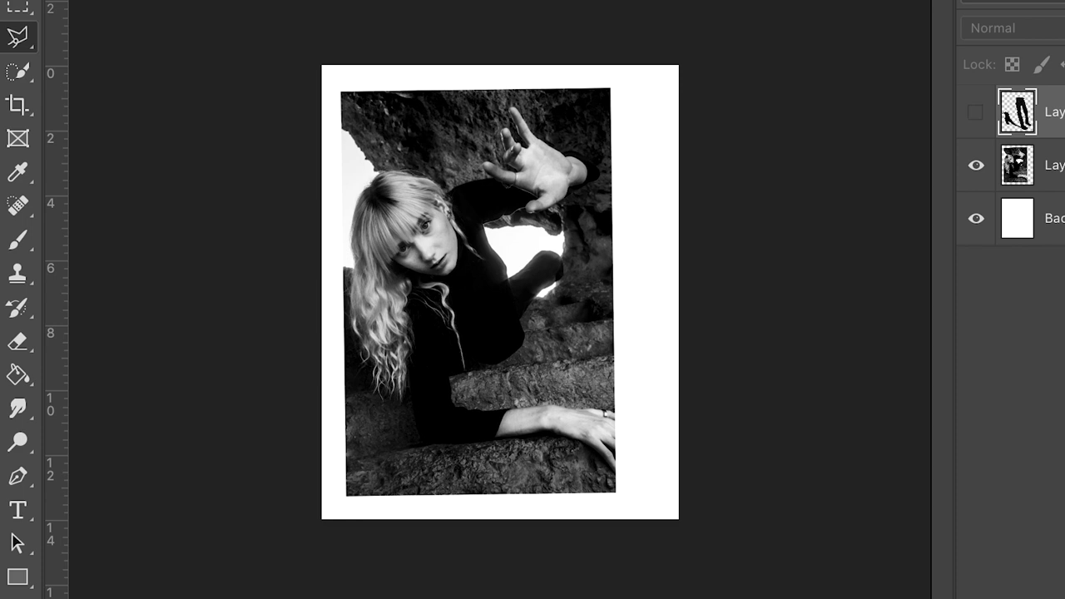
pyautogui.click(1054, 166)
pyautogui.hotkey('ctrl', 'j')
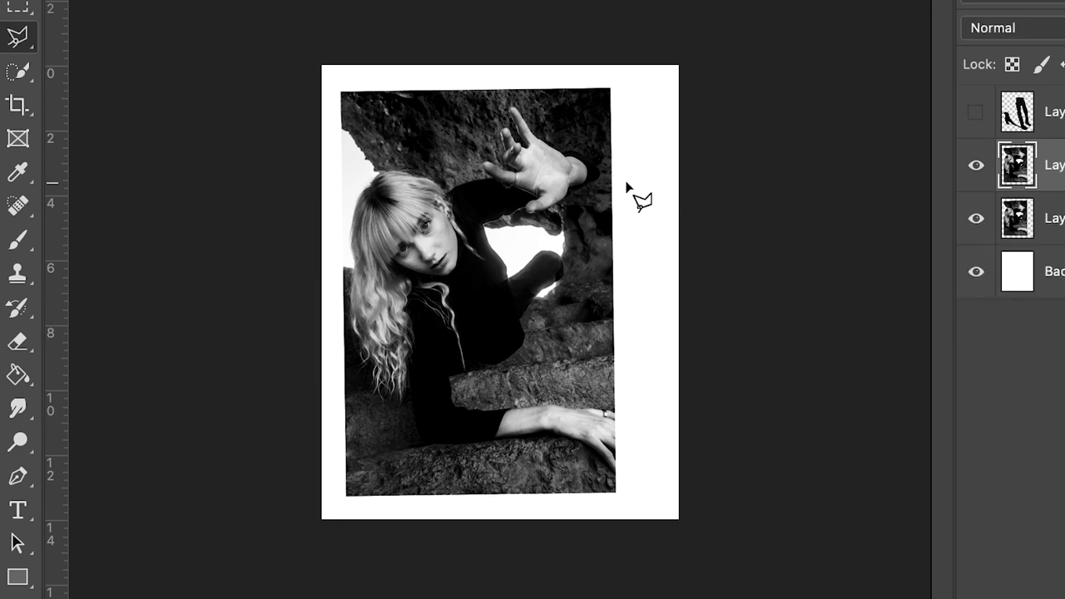
# Step: Hide the original photo layer and examine the raised hand up close on the duplicate
pyautogui.press('z')
pyautogui.moveTo(593, 158); pyautogui.dragTo(768, 283)
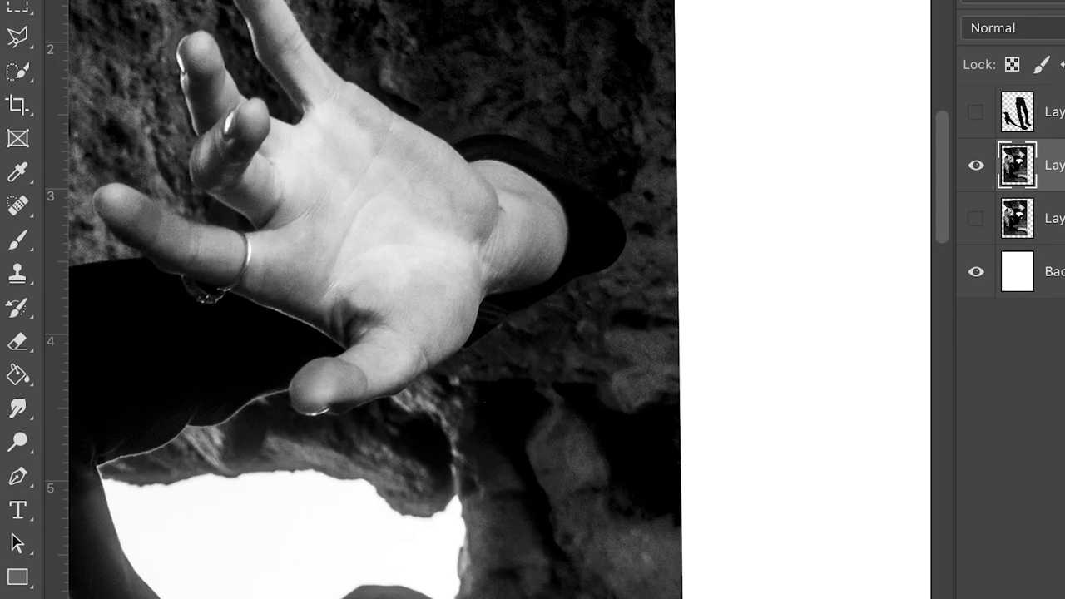
pyautogui.keyDown('alt'); pyautogui.click(423, 266); pyautogui.keyUp('alt')
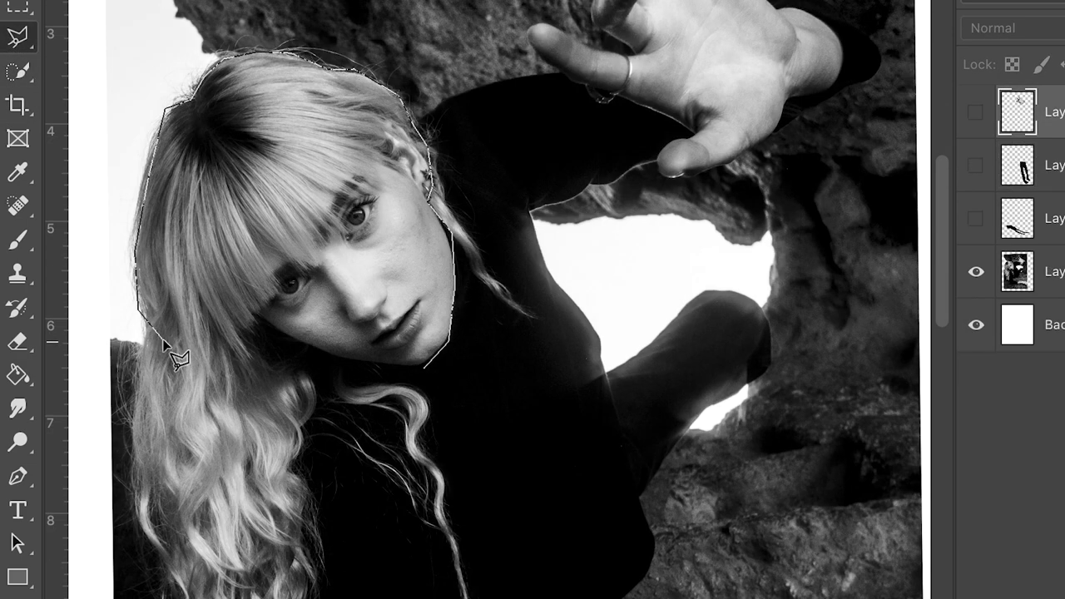
# Step: Outline the woman's face and upper hair with a Polygonal Lasso selection
pyautogui.click(352, 494)
pyautogui.click(350, 410)
pyautogui.click(315, 350)
pyautogui.click(382, 367)
pyautogui.click(425, 368)
pyautogui.hotkey('ctrl', 'd')
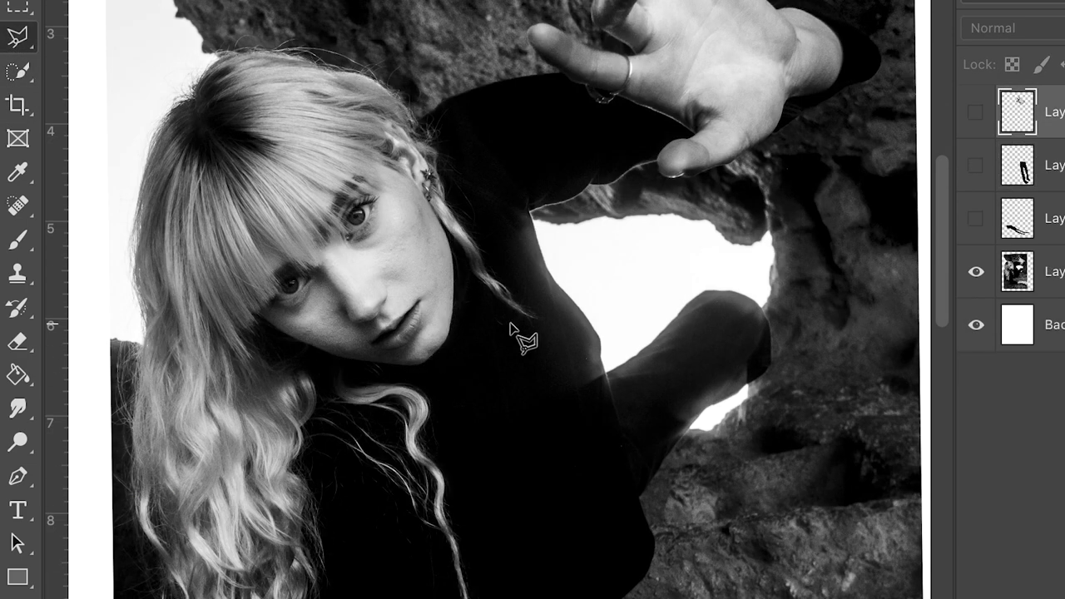
# Step: Extend the selection over the wavy lower hair with the Quick Selection tool and an added Polygonal Lasso outline around the ends
pyautogui.hscroll(5, 416, 366)
pyautogui.click(543, 389)
pyautogui.scroll(-5, 395, 316)
pyautogui.hscroll(-8, 396, 316)
pyautogui.press('w')
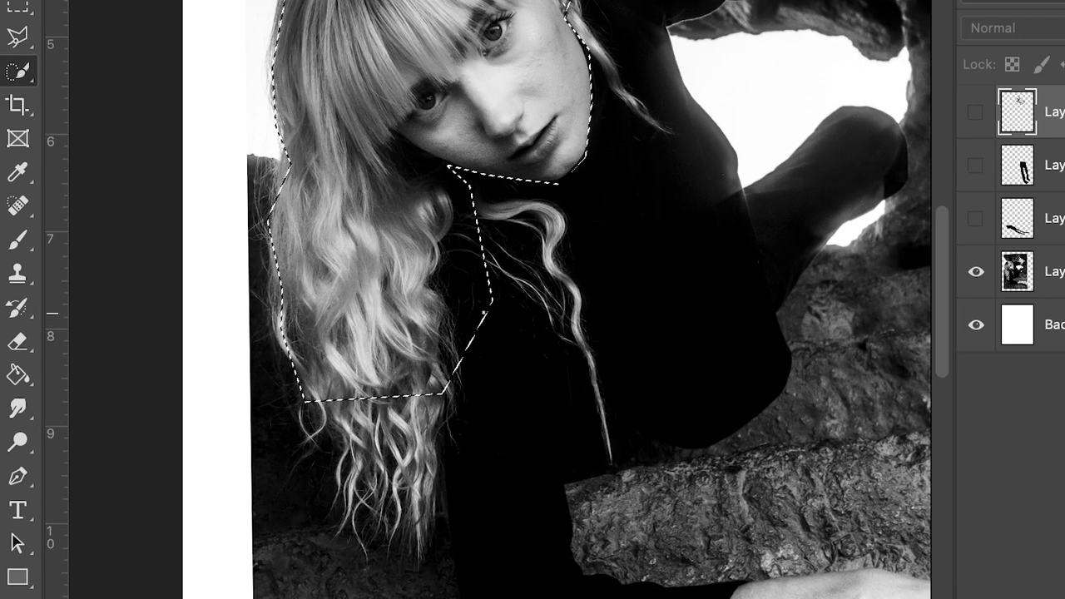
pyautogui.moveTo(403, 392); pyautogui.dragTo(399, 433)
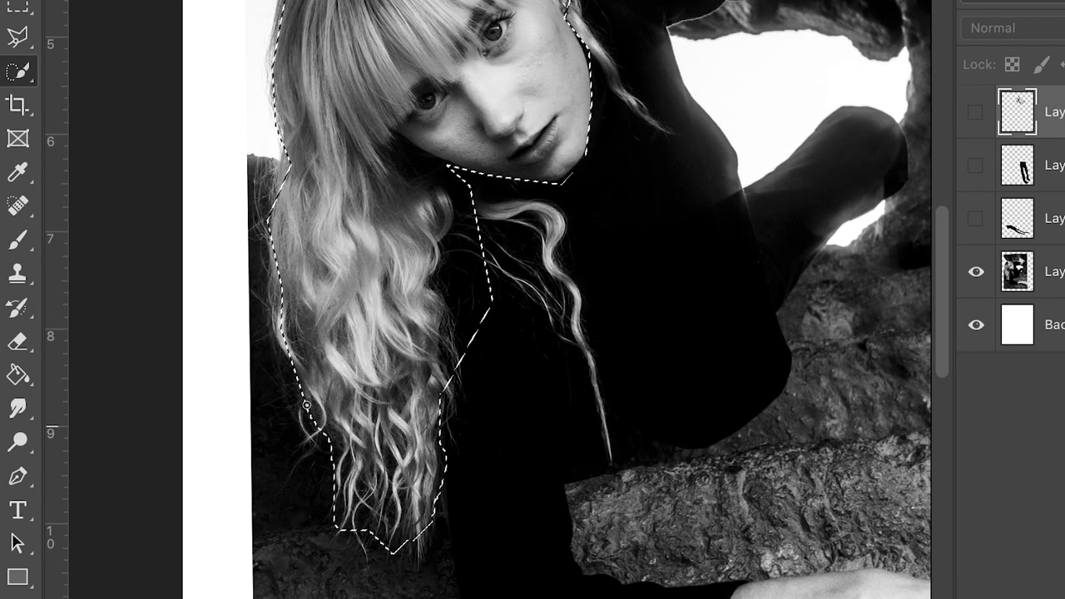
pyautogui.press('l')
pyautogui.keyDown('shift'); pyautogui.click(295, 363); pyautogui.keyUp('shift')
pyautogui.click(342, 558)
pyautogui.click(414, 585)
pyautogui.click(480, 459)
pyautogui.doubleClick(468, 350)
# Step: Invert the selection and delete everything around the head and hair from the photo layer
pyautogui.hotkey('ctrl', 'shift', 'i')
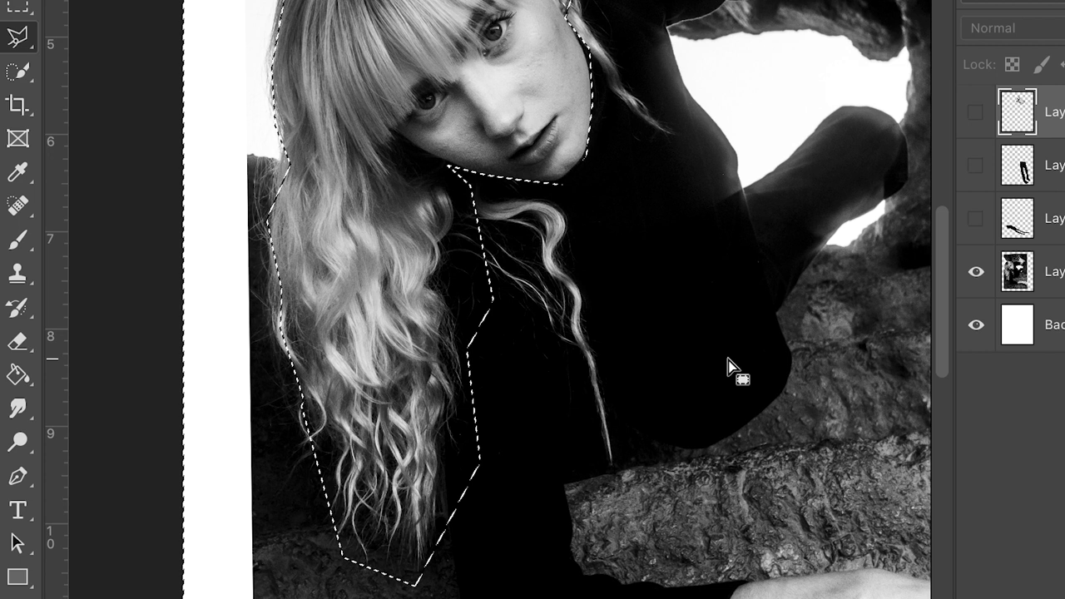
pyautogui.click(1055, 272)
pyautogui.press('Delete')
pyautogui.hotkey('ctrl', 'd')
# Step: Select the dark background remnants beside the long hair with the Quick Selection tool and delete them
pyautogui.click(18, 72)
pyautogui.moveTo(476, 260); pyautogui.dragTo(463, 329)
pyautogui.press('Delete')
pyautogui.hotkey('ctrl', 'd')
pyautogui.moveTo(457, 366); pyautogui.dragTo(455, 491)
pyautogui.press('Delete')
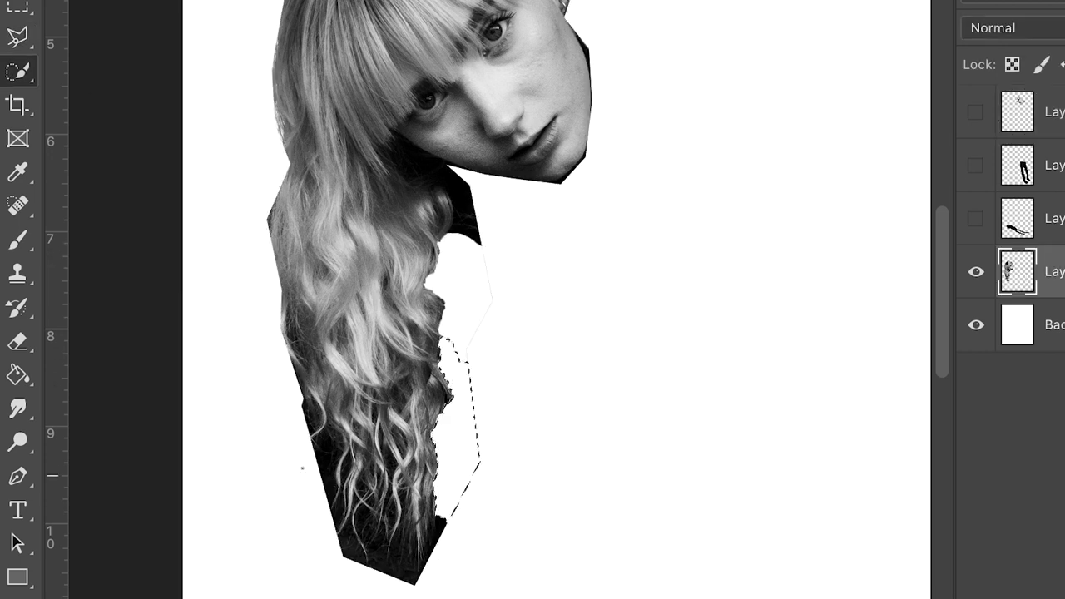
pyautogui.press('Delete')
pyautogui.hotkey('ctrl', 'd')
pyautogui.press('e')
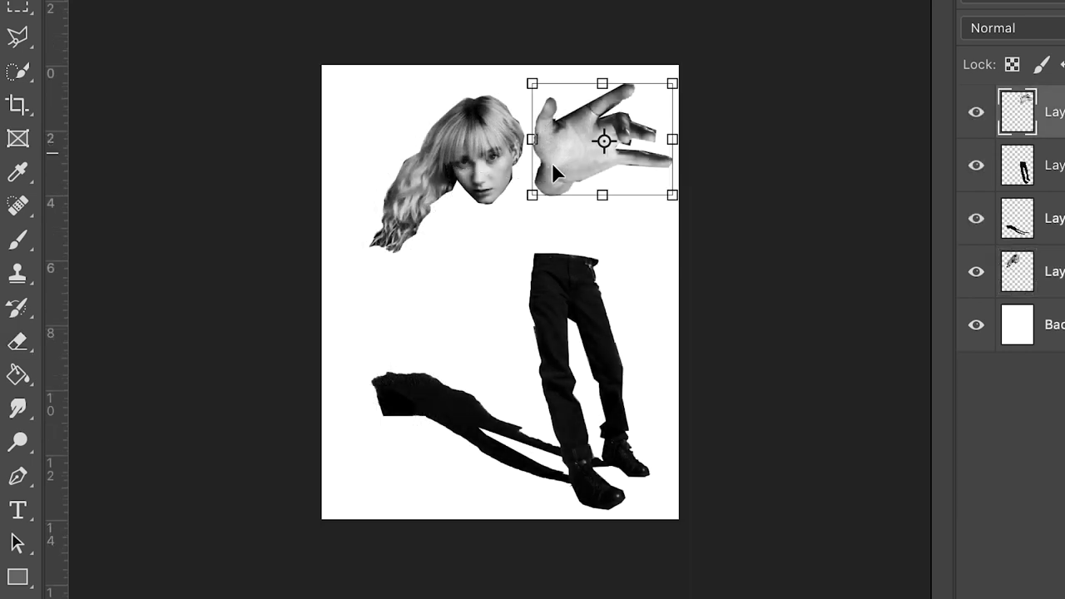
# Step: Duplicate the cut-out hand layer, hide the original hand, and flip the copy horizontally
pyautogui.moveTo(626, 143)
pyautogui.mouseDown()
pyautogui.moveTo(475, 272)
pyautogui.moveTo(624, 143)
pyautogui.mouseUp()
pyautogui.press('e')
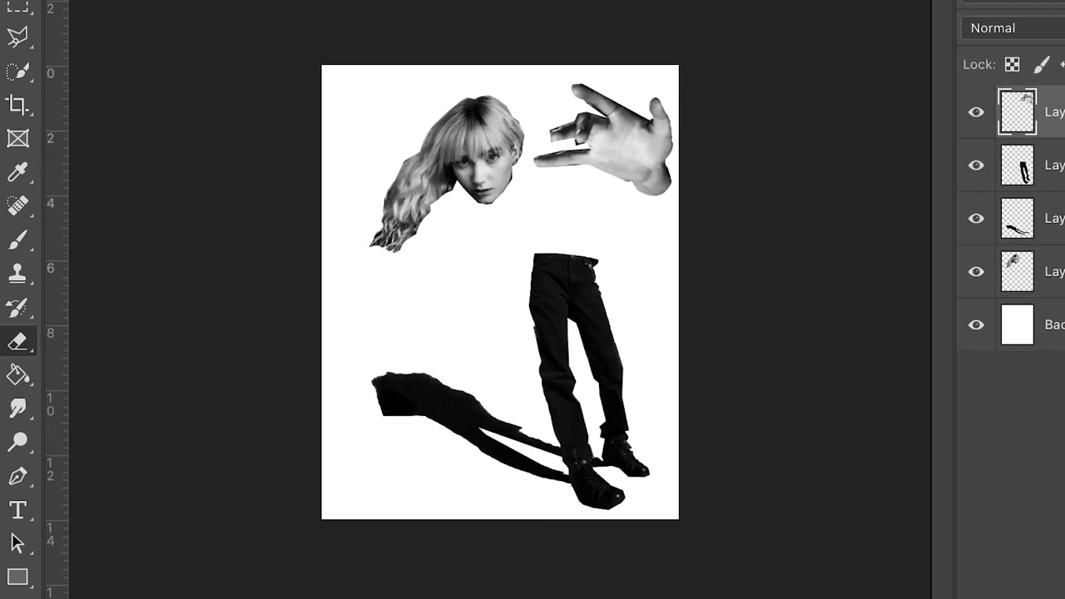
pyautogui.press('super+j')
pyautogui.click(976, 168)
pyautogui.press('super+t')
pyautogui.rightClick(610, 118)
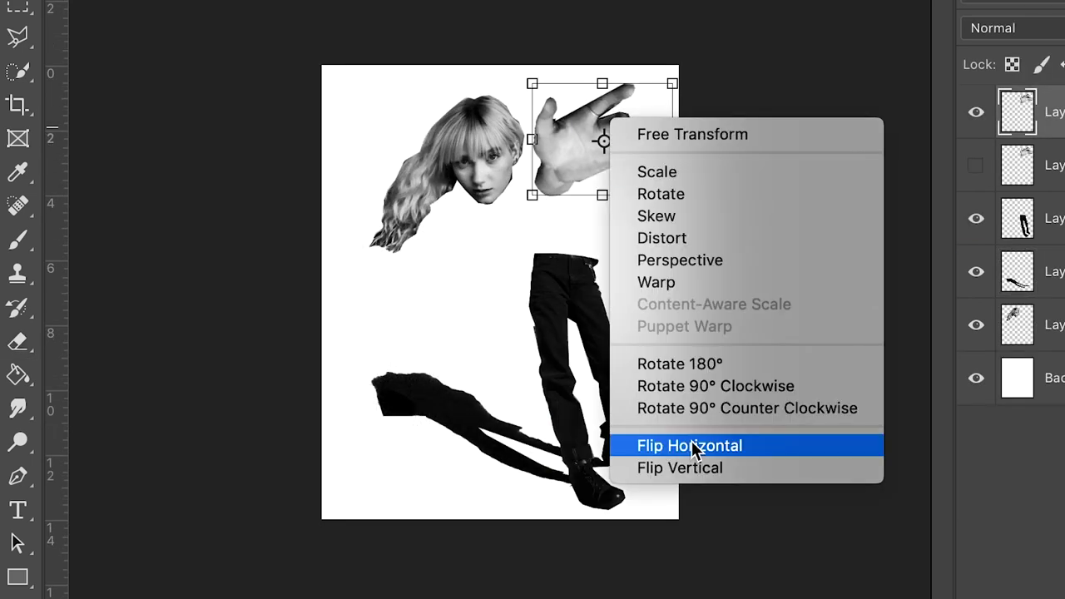
pyautogui.click(695, 448)
# Step: Shrink and rotate the hand copy, place it fingers-down between the hair and the shadow, and show the original hand again
pyautogui.moveTo(614, 146); pyautogui.dragTo(471, 241)
pyautogui.moveTo(580, 292); pyautogui.dragTo(554, 126)
pyautogui.moveTo(468, 222); pyautogui.dragTo(466, 287)
pyautogui.moveTo(527, 247); pyautogui.dragTo(472, 238)
pyautogui.press('Return')
pyautogui.click(977, 168)
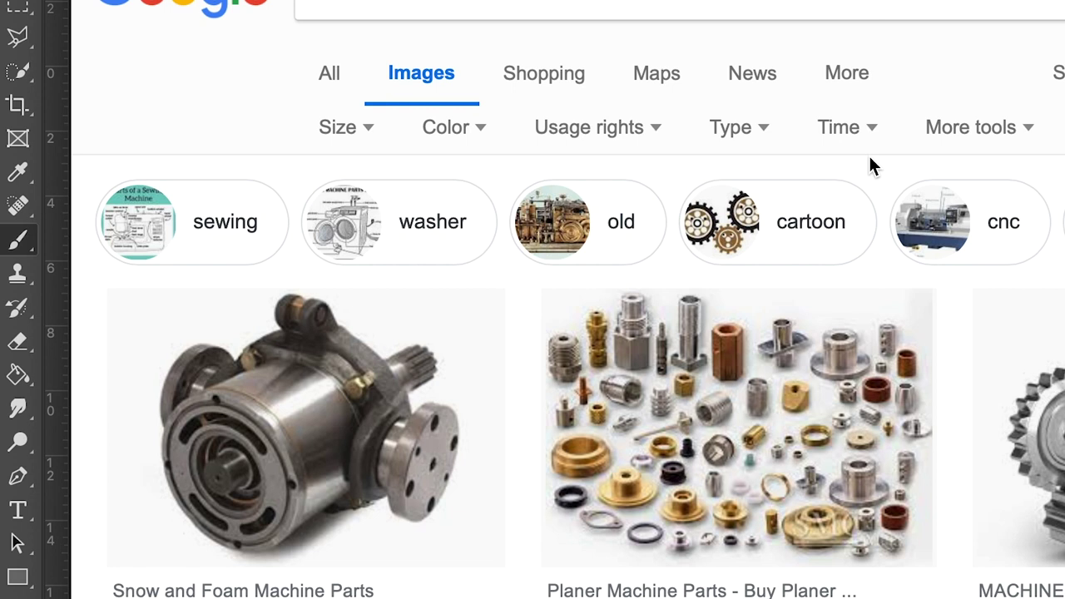
# Step: In the Google Images results for machine parts, limit the size to Large and browse the pictures for usable gears
pyautogui.click(611, 131)
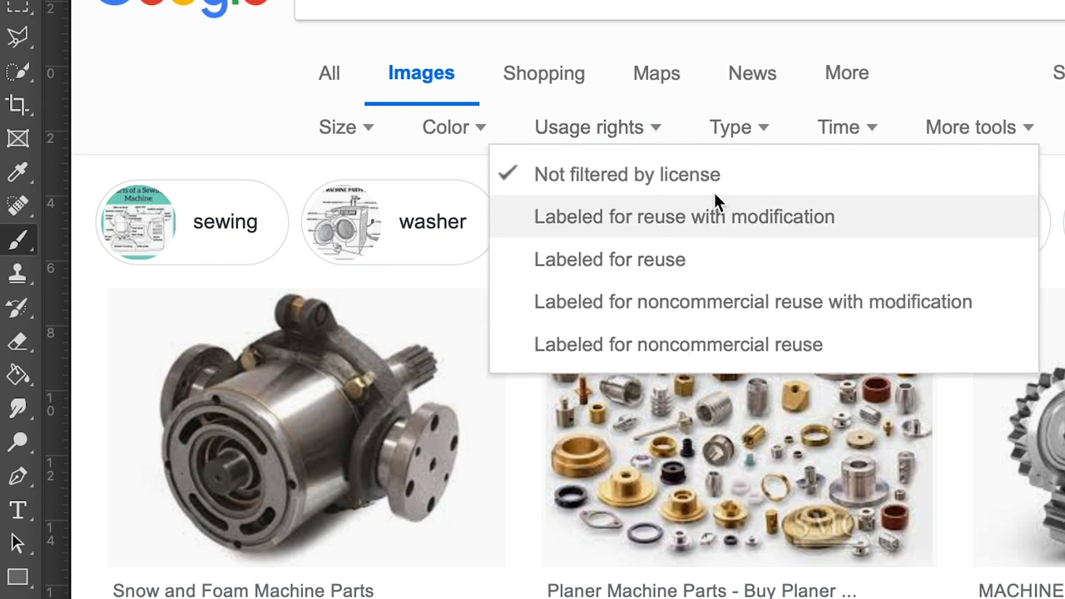
pyautogui.click(233, 129)
pyautogui.click(341, 127)
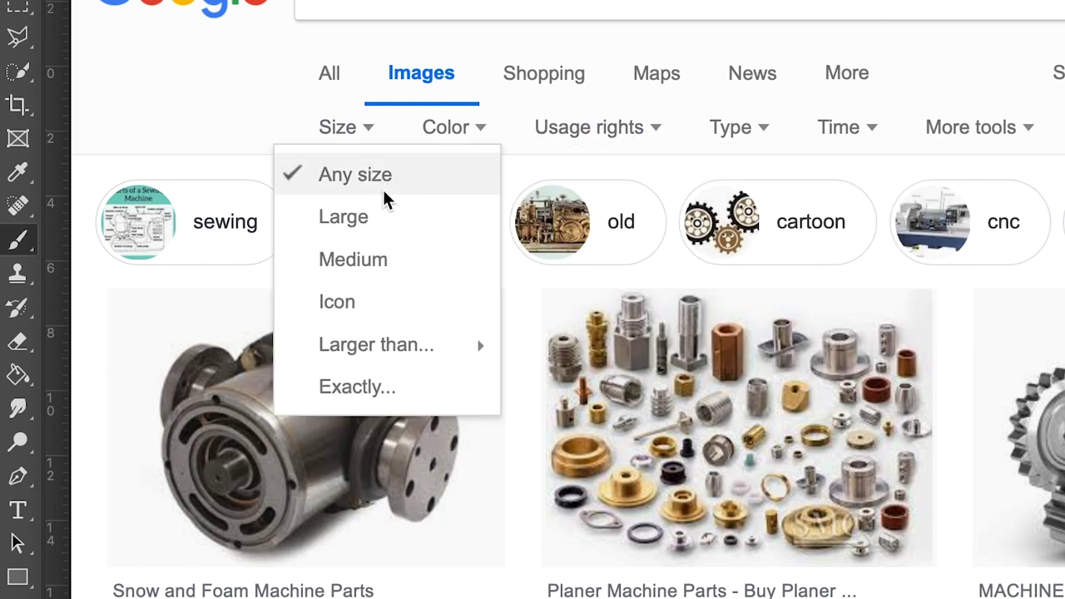
pyautogui.click(350, 216)
pyautogui.scroll(-13, 935, 575)
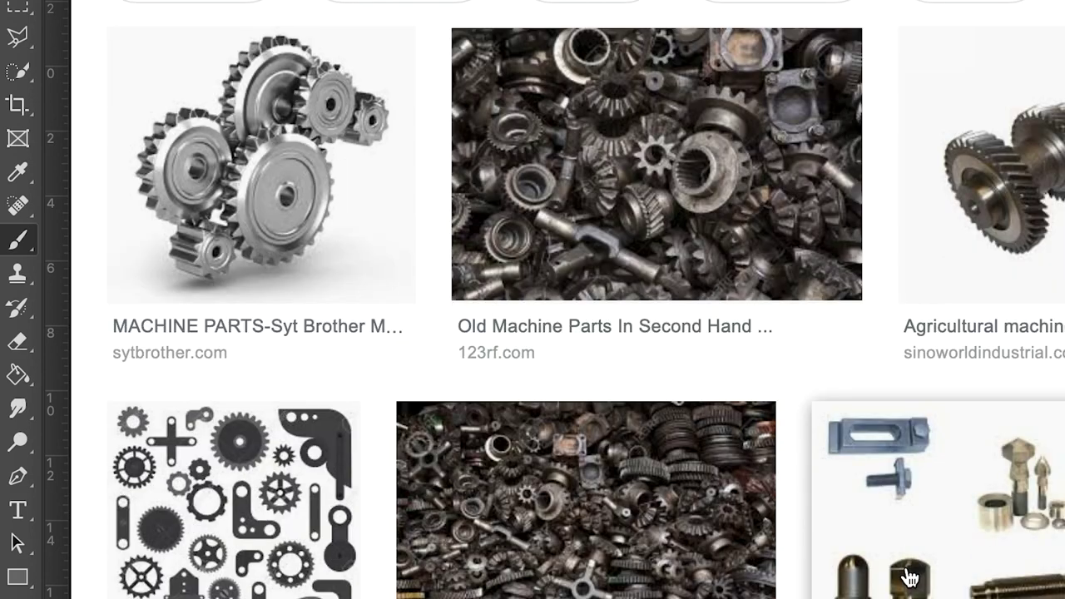
pyautogui.scroll(-12, 566, 299)
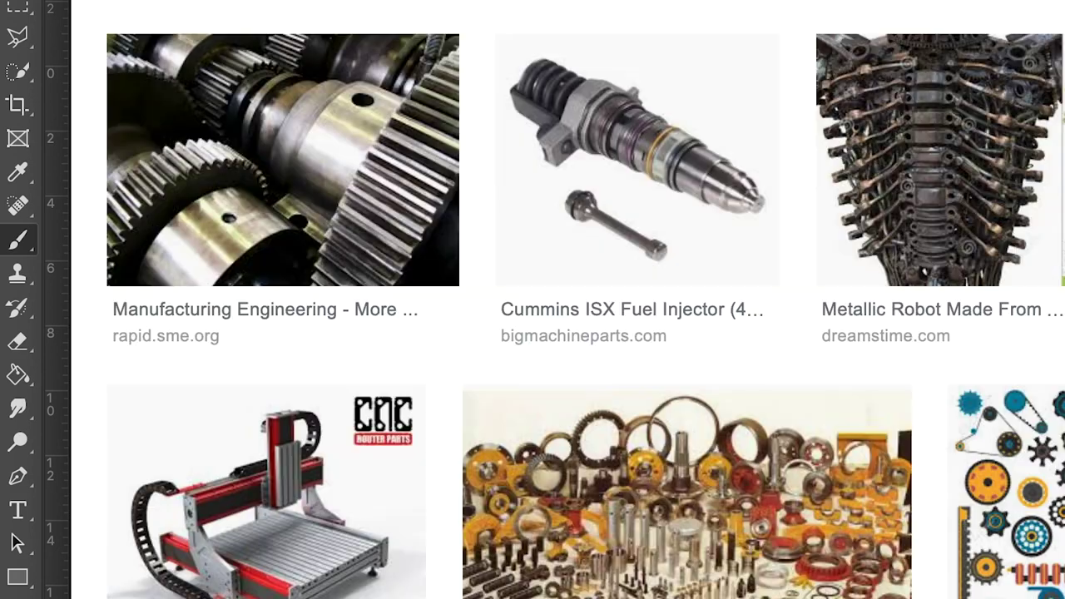
pyautogui.scroll(-4, 847, 471)
pyautogui.scroll(7, 833, 494)
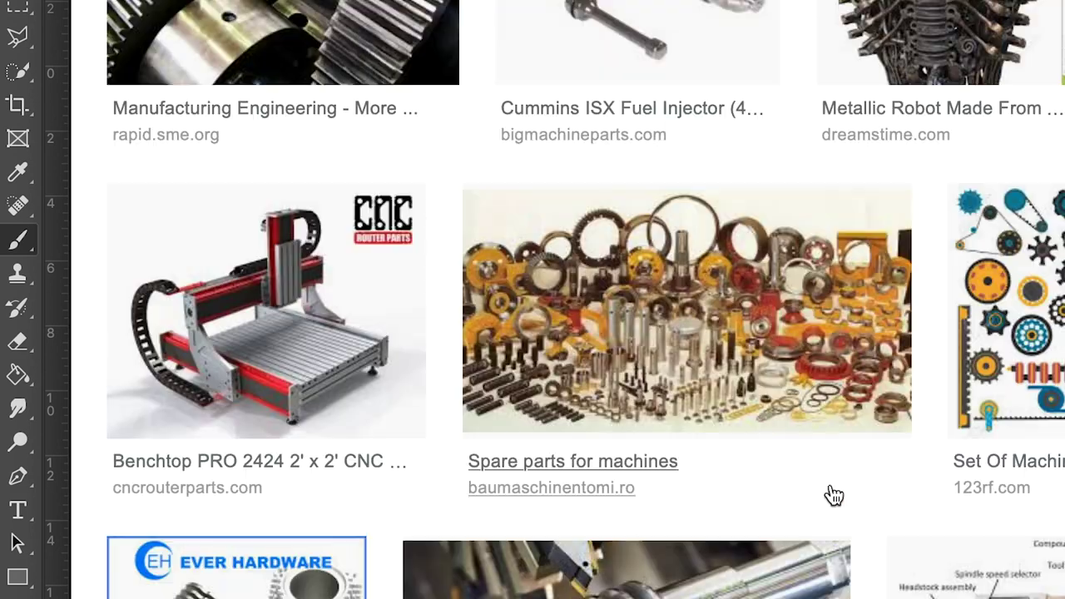
pyautogui.scroll(10, 695, 435)
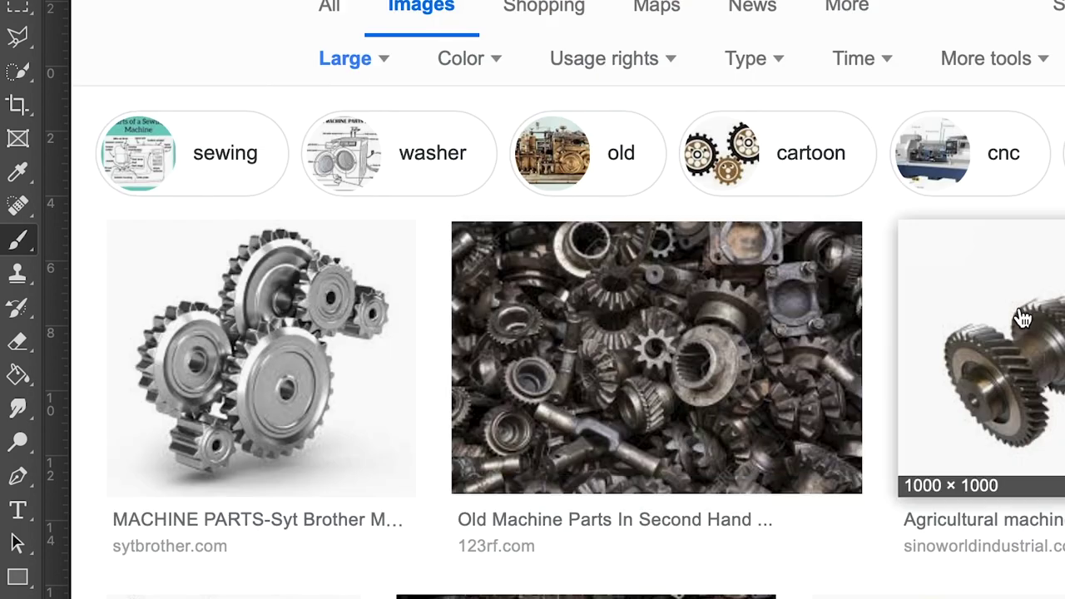
# Step: Open the agricultural machinery gear picture and, back in Photoshop, place and rotate it above the trousers as a torso
pyautogui.click(1029, 314)
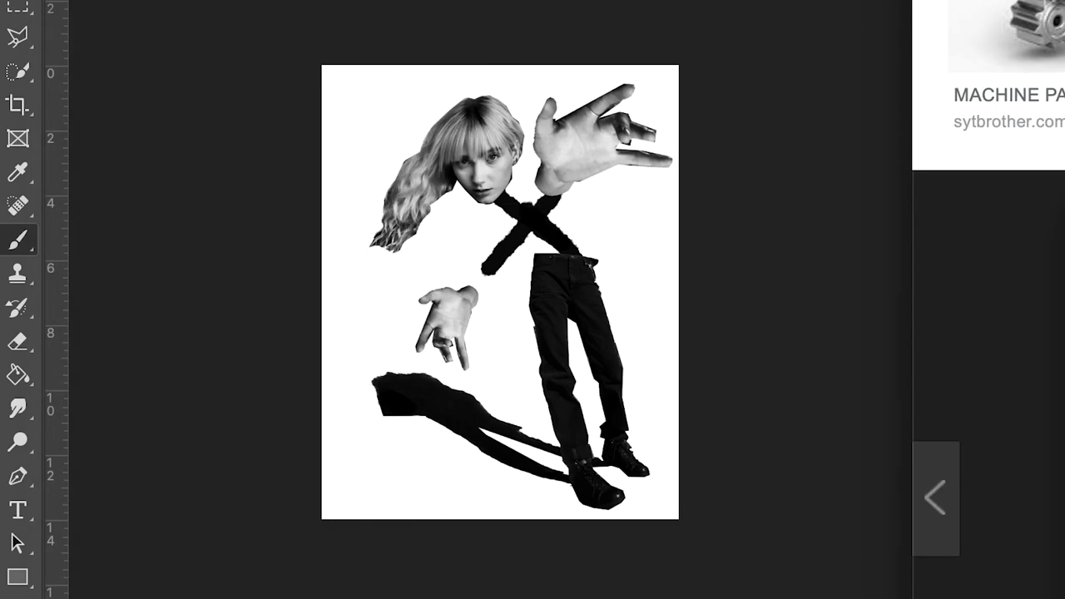
pyautogui.moveTo(518, 291); pyautogui.dragTo(530, 289)
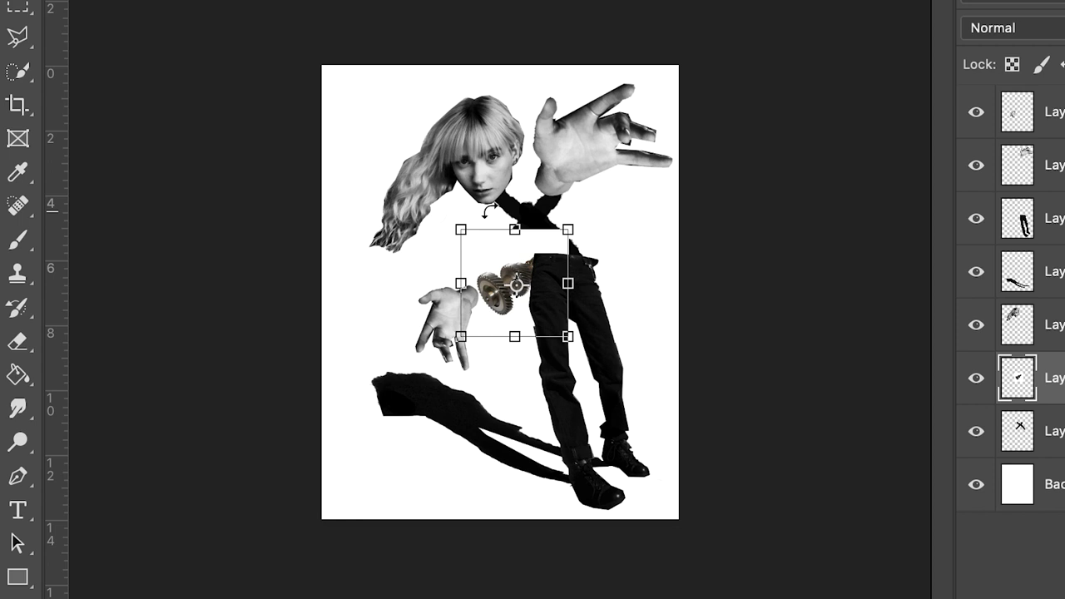
pyautogui.moveTo(490, 211); pyautogui.dragTo(374, 136)
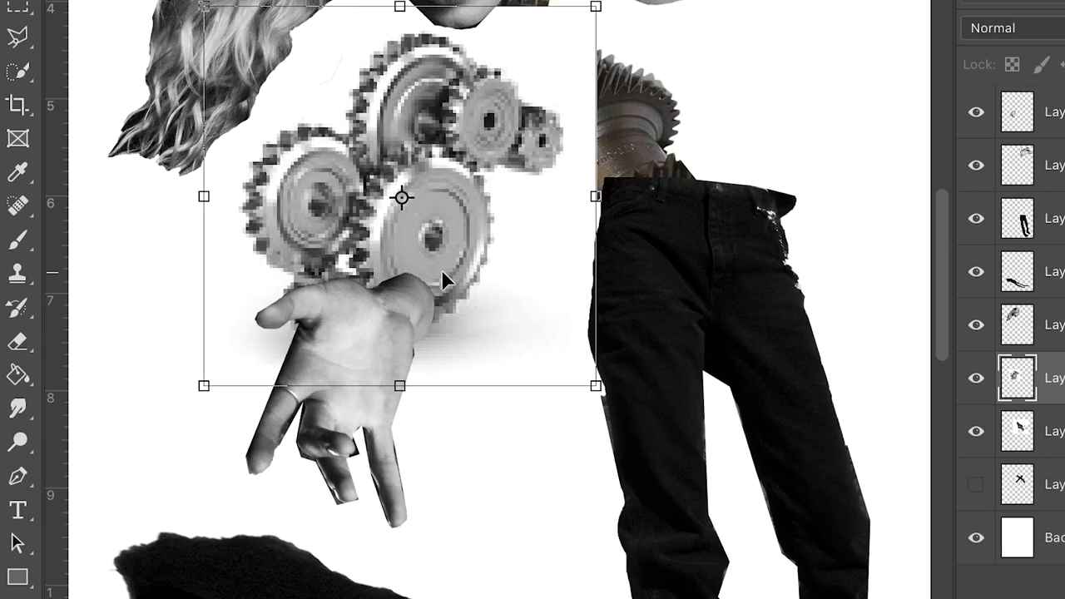
# Step: Flip the grey gear cluster horizontally, scale it down, and rotate it under the chin to form the neck
pyautogui.scroll(5, 725, 309)
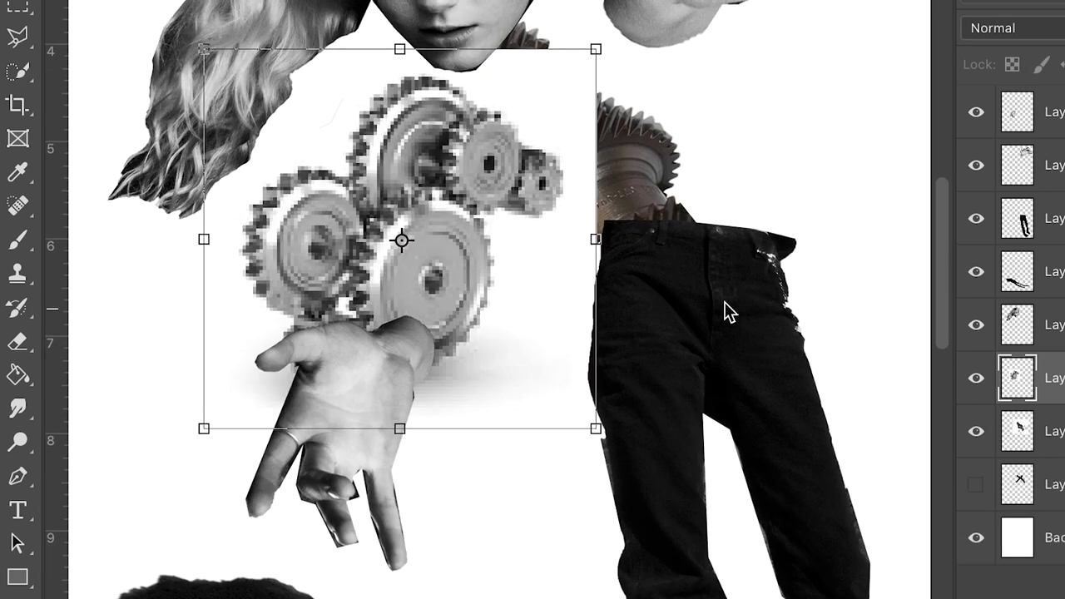
pyautogui.rightClick(458, 231)
pyautogui.click(675, 554)
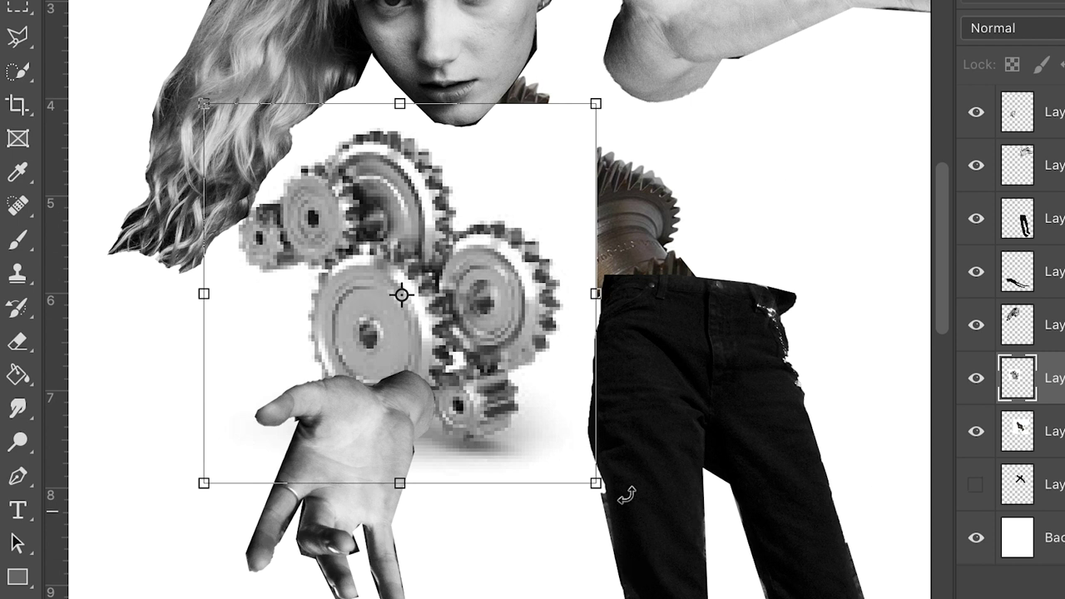
pyautogui.moveTo(627, 496); pyautogui.dragTo(622, 297)
pyautogui.moveTo(466, 273); pyautogui.dragTo(590, 184)
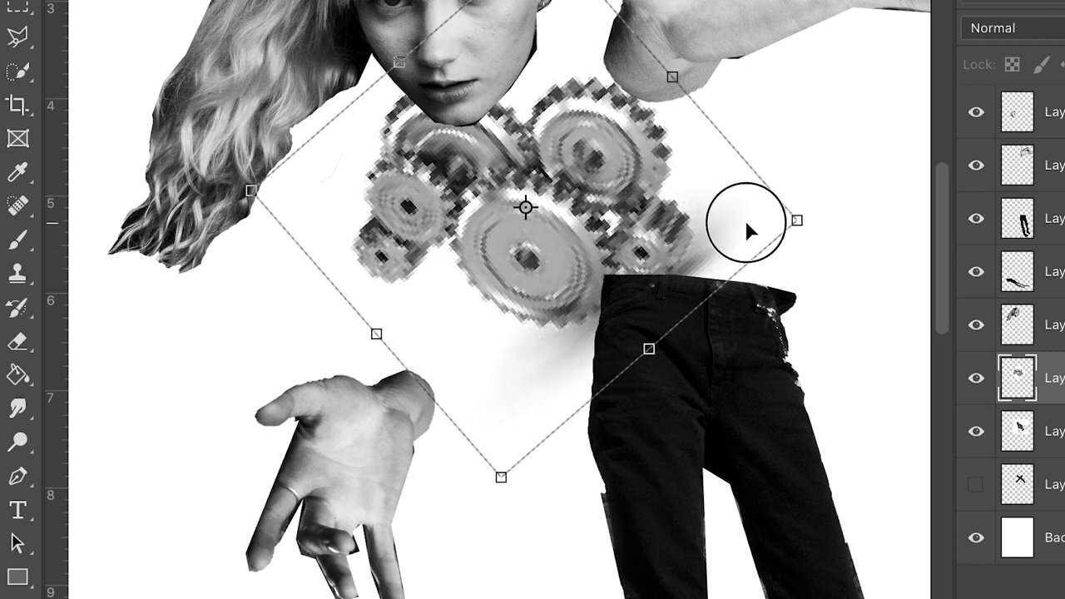
pyautogui.moveTo(795, 219); pyautogui.dragTo(550, 204)
pyautogui.moveTo(407, 213); pyautogui.dragTo(542, 193)
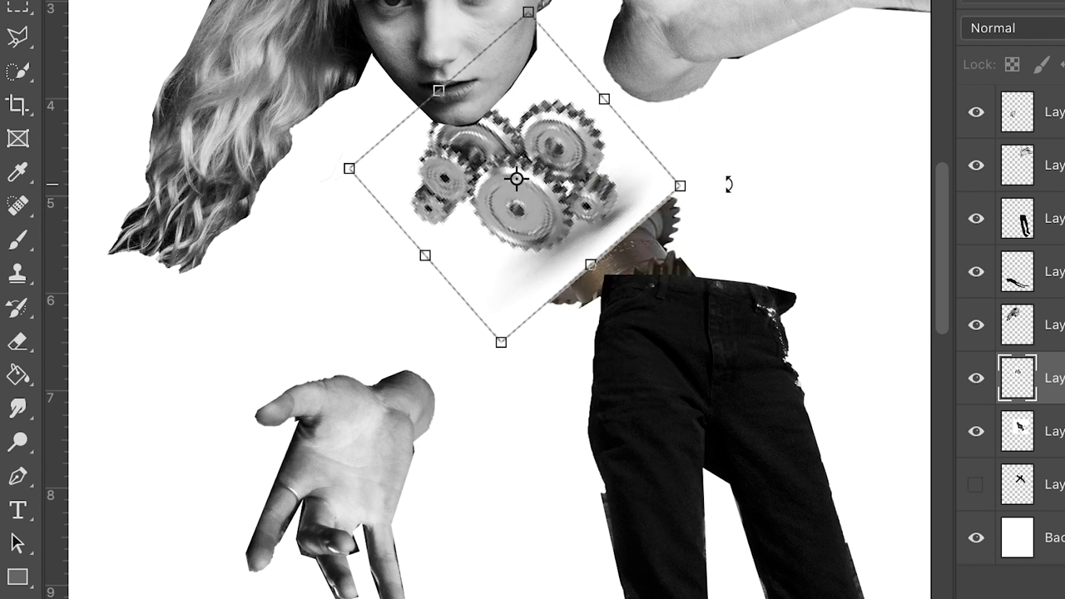
pyautogui.moveTo(729, 185); pyautogui.dragTo(658, 152)
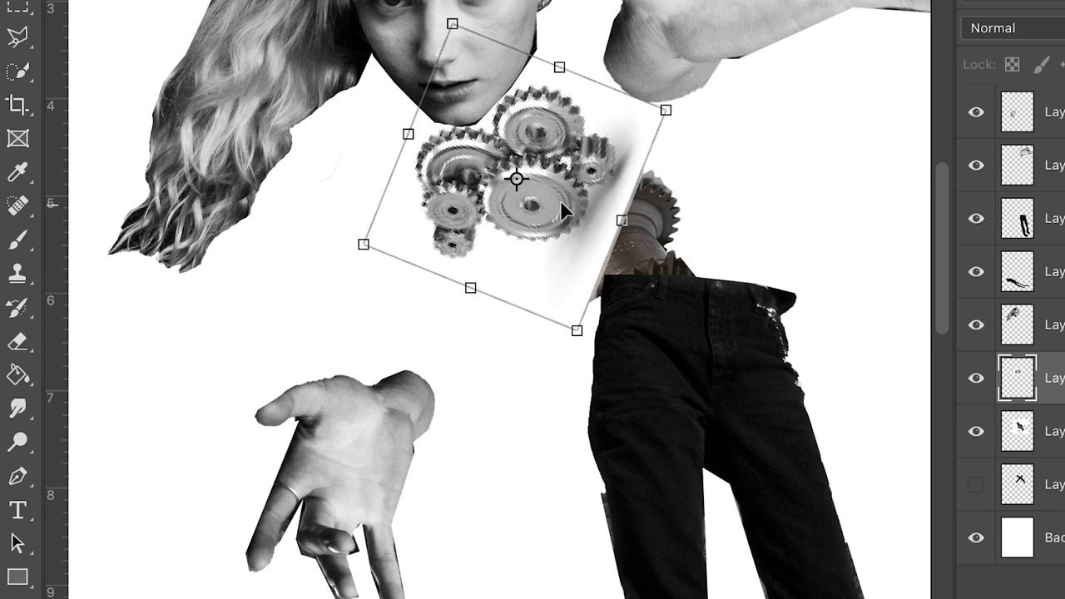
pyautogui.moveTo(575, 366); pyautogui.dragTo(559, 333)
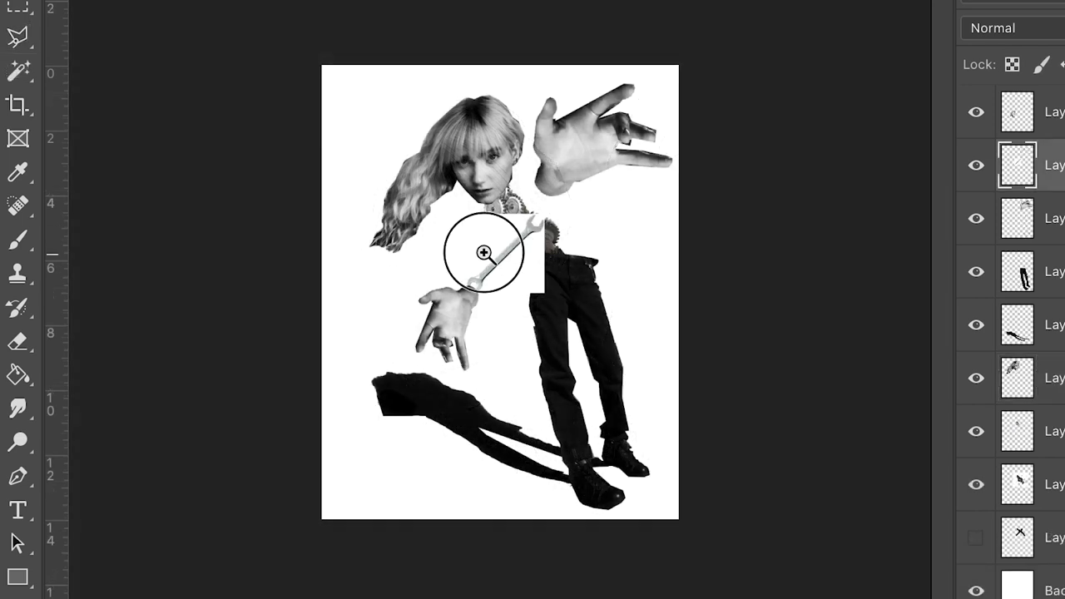
# Step: Remove the white background of the wrench picture with the Magic Wand
pyautogui.moveTo(484, 252); pyautogui.dragTo(616, 248)
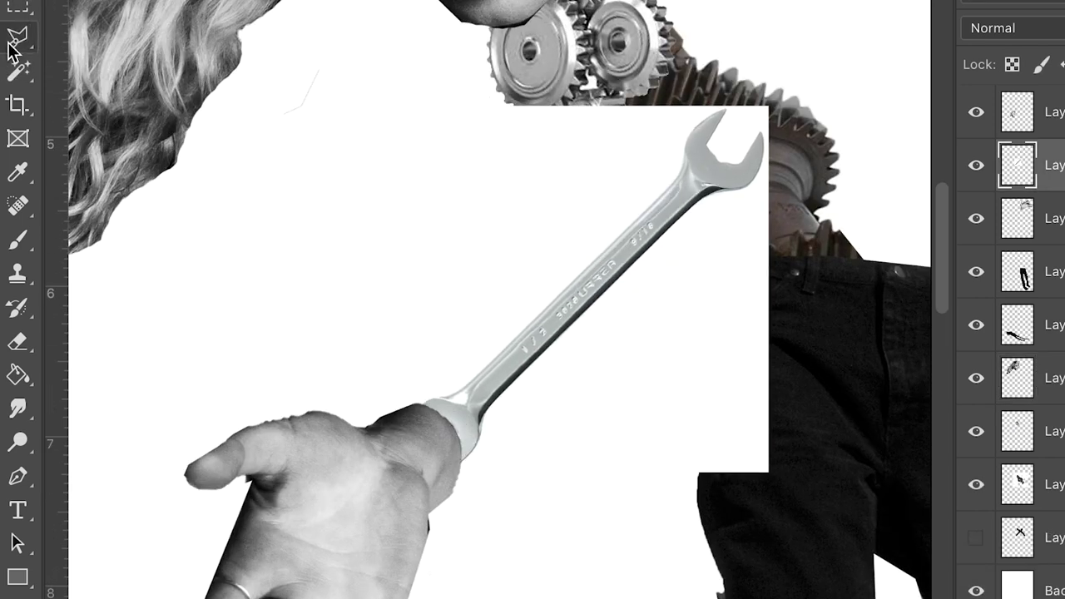
pyautogui.click(17, 71)
pyautogui.click(615, 212)
pyautogui.press('Delete')
pyautogui.hotkey('ctrl', 'd')
# Step: Duplicate the wrench and move the copy up between the neck gears and the raised hand
pyautogui.hotkey('ctrl', 'j')
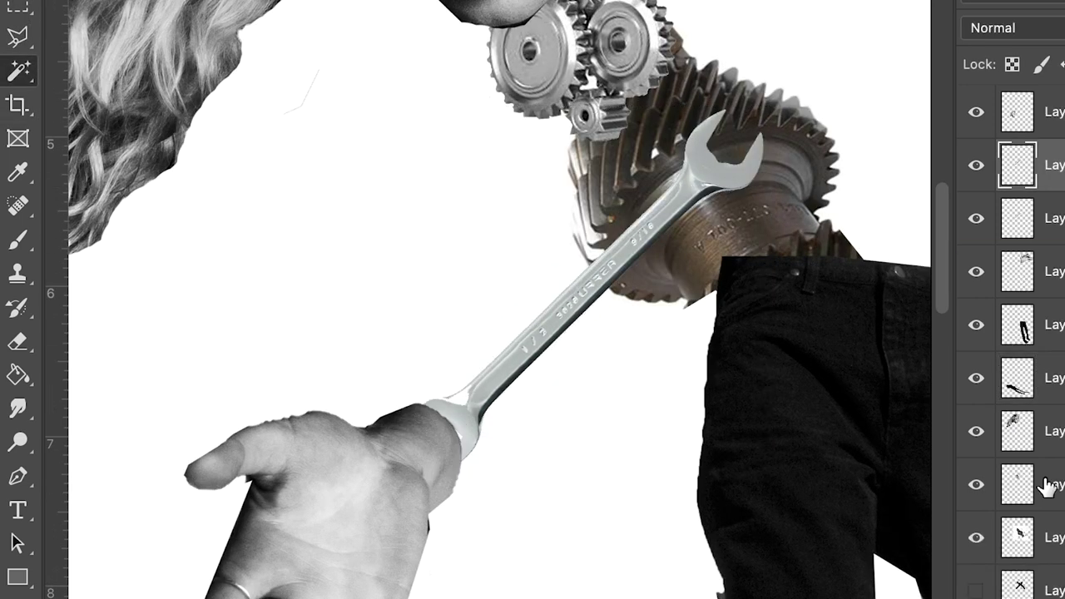
pyautogui.press('v')
pyautogui.scroll(5, 718, 352)
pyautogui.moveTo(718, 352); pyautogui.dragTo(831, 14)
pyautogui.scroll(6, 783, 282)
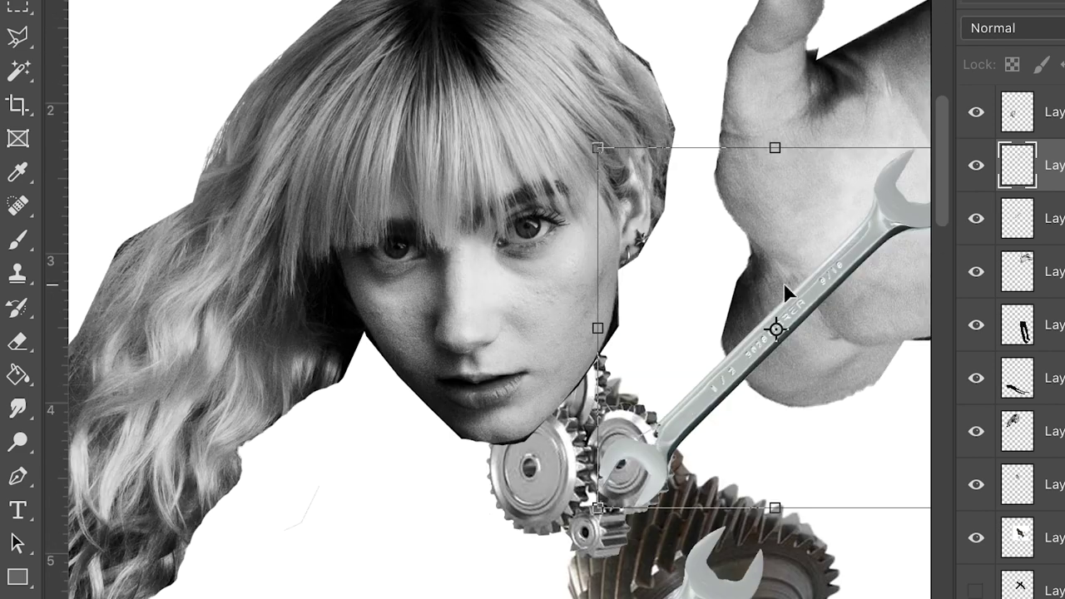
# Step: Distort the wrench copy so its jaw near the raised hand is much larger than the end at the neck gears
pyautogui.hscroll(5, 784, 282)
pyautogui.scroll(-2, 783, 282)
pyautogui.click(250, 0)
pyautogui.click(878, 131)
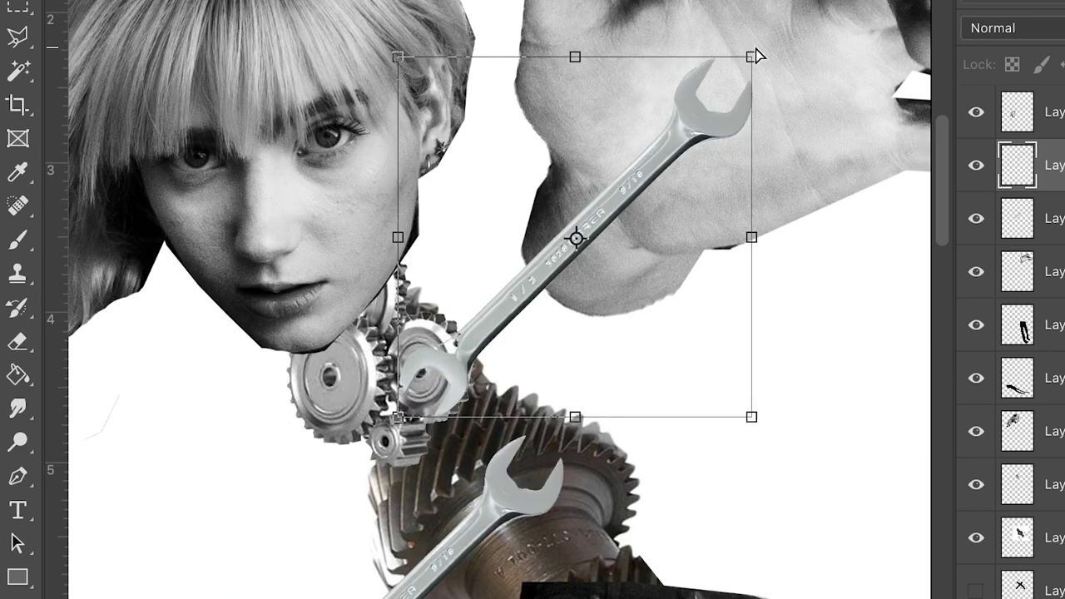
pyautogui.moveTo(754, 56); pyautogui.dragTo(927, 58)
pyautogui.moveTo(574, 57); pyautogui.dragTo(302, 49)
pyautogui.scroll(1, 302, 17)
pyautogui.moveTo(751, 447); pyautogui.dragTo(766, 498)
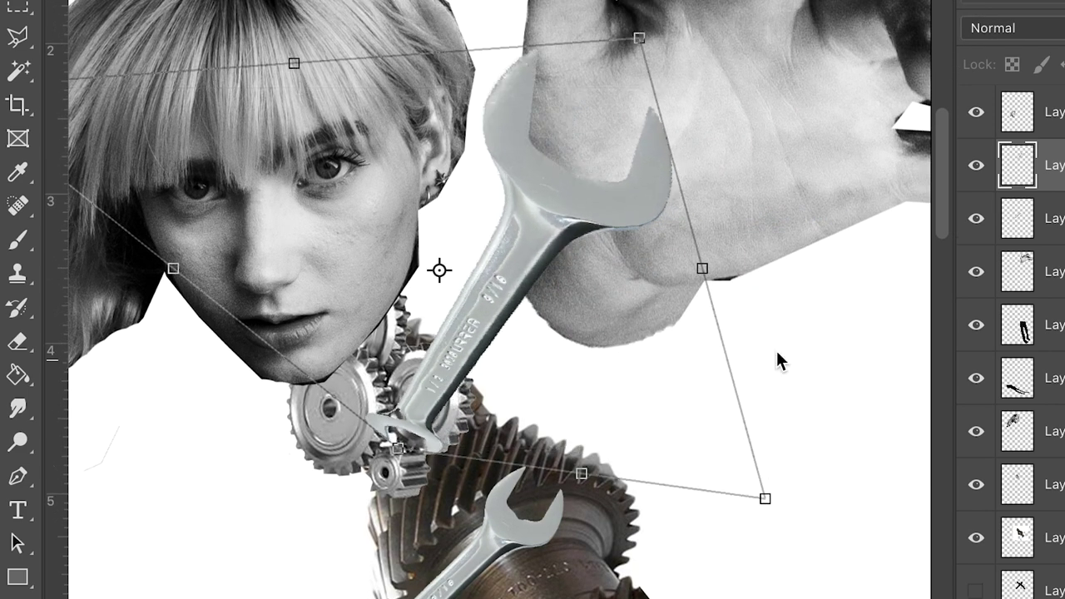
# Step: Rotate the distorted wrench about its narrow end toward the raised hand's wrist and move its layer below the hand and head layers
pyautogui.moveTo(439, 269); pyautogui.dragTo(430, 414)
pyautogui.click(249, 0)
pyautogui.moveTo(552, 435)
pyautogui.click(636, 493)
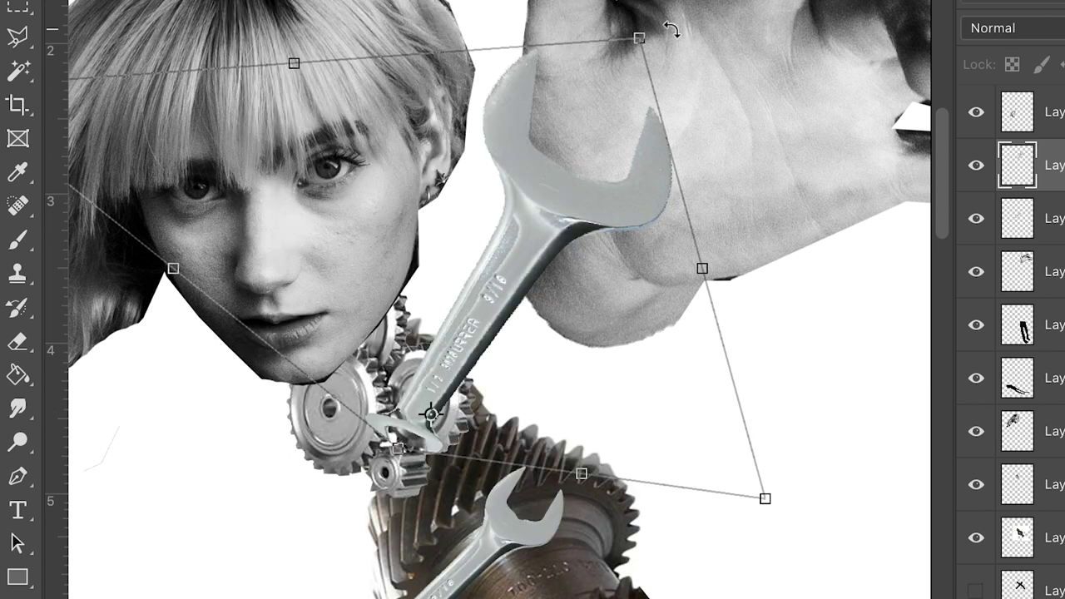
pyautogui.moveTo(672, 30); pyautogui.dragTo(787, 140)
pyautogui.scroll(2, 744, 193)
pyautogui.press('super+minus')
pyautogui.press('super+minus')
pyautogui.press('super+minus')
pyautogui.press('Return')
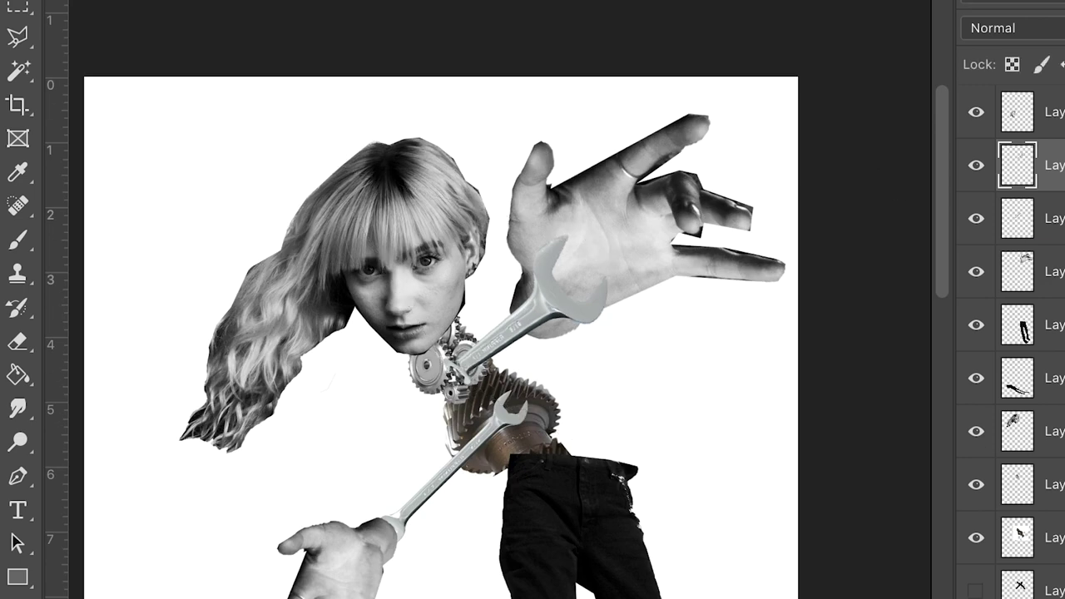
pyautogui.moveTo(1046, 264); pyautogui.dragTo(1032, 458)
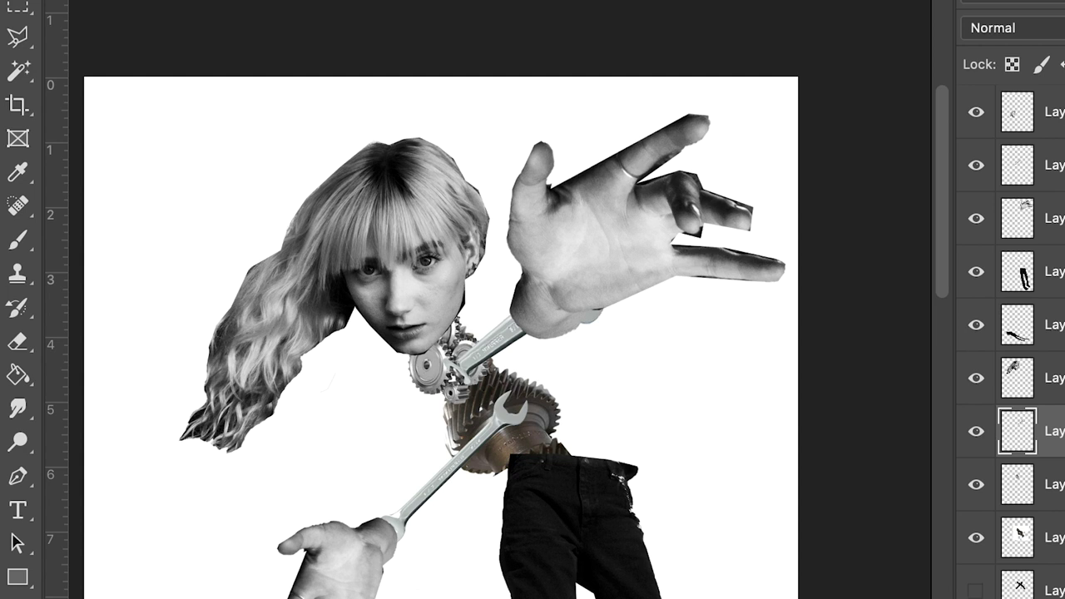
# Step: Rotate the raised hand counterclockwise, reposition it and scale it down slightly so it fits inside the canvas
pyautogui.click(1055, 218)
pyautogui.press('super+t')
pyautogui.moveTo(710, 205); pyautogui.dragTo(734, 200)
pyautogui.moveTo(832, 66); pyautogui.dragTo(770, 56)
pyautogui.moveTo(698, 161); pyautogui.dragTo(670, 143)
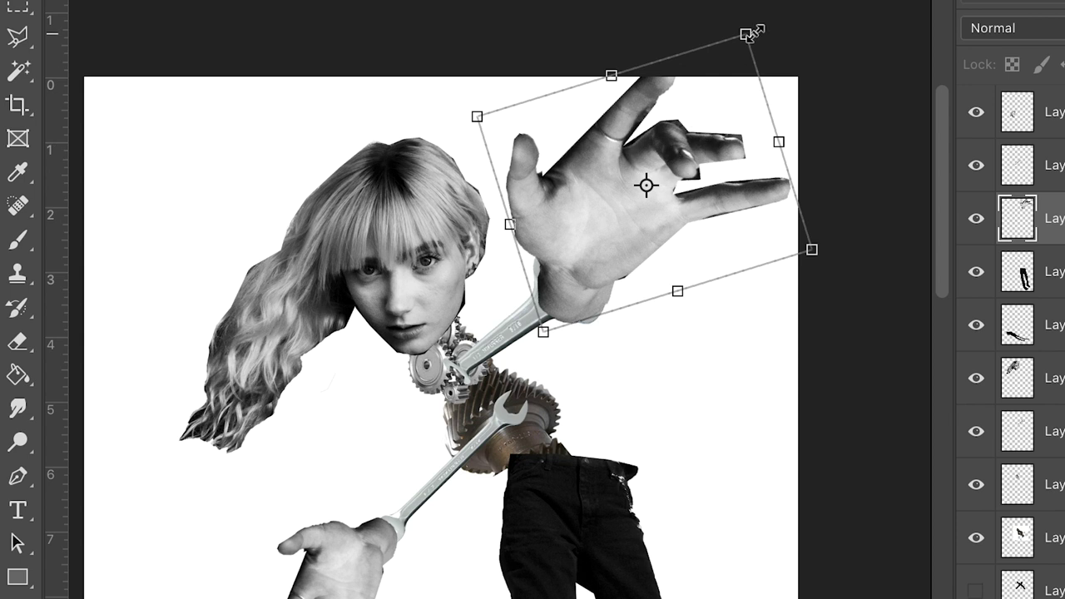
pyautogui.moveTo(747, 35); pyautogui.dragTo(733, 56)
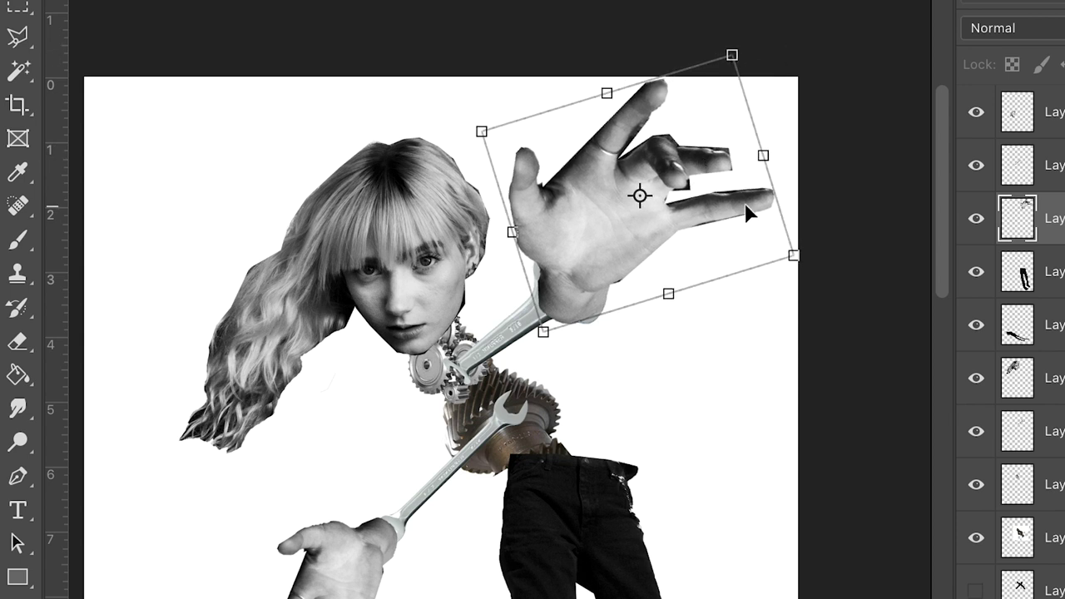
pyautogui.press('Return')
# Step: Move and rotate the upper wrench so it joins the neck gears to the raised hand's wrist
pyautogui.click(1050, 431)
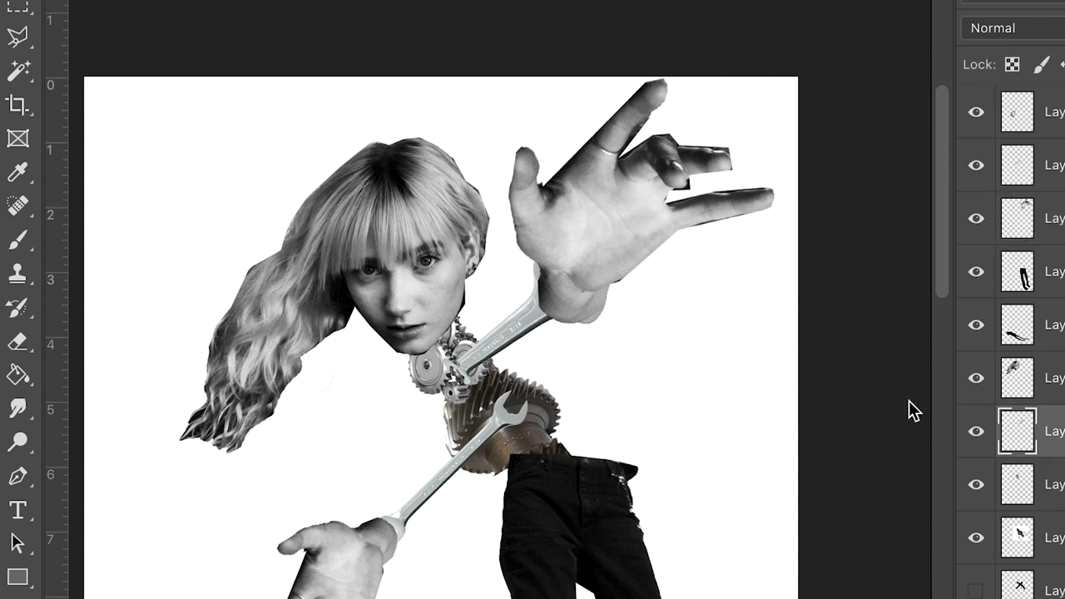
pyautogui.hotkey('ctrl', 't')
pyautogui.moveTo(504, 333); pyautogui.dragTo(510, 358)
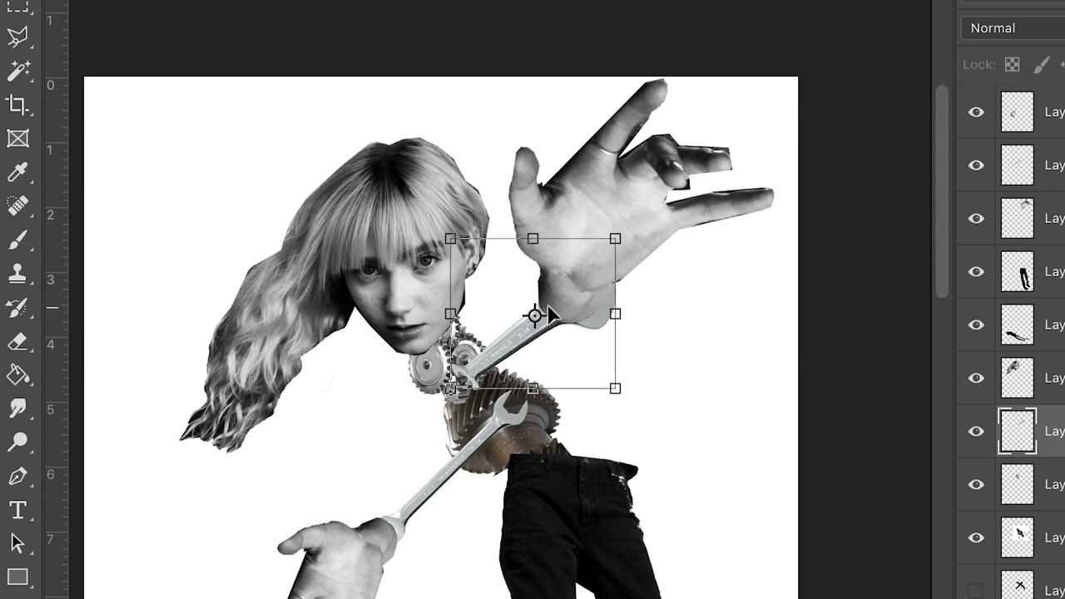
pyautogui.moveTo(533, 312); pyautogui.dragTo(570, 300)
pyautogui.moveTo(635, 228); pyautogui.dragTo(641, 258)
pyautogui.moveTo(570, 302); pyautogui.dragTo(565, 280)
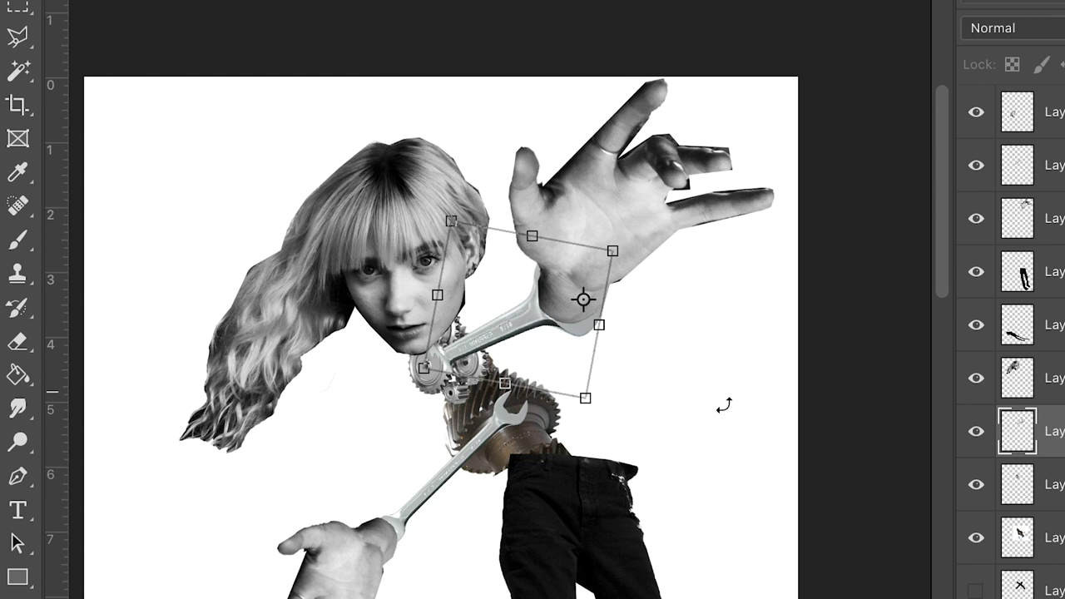
pyautogui.press('Return')
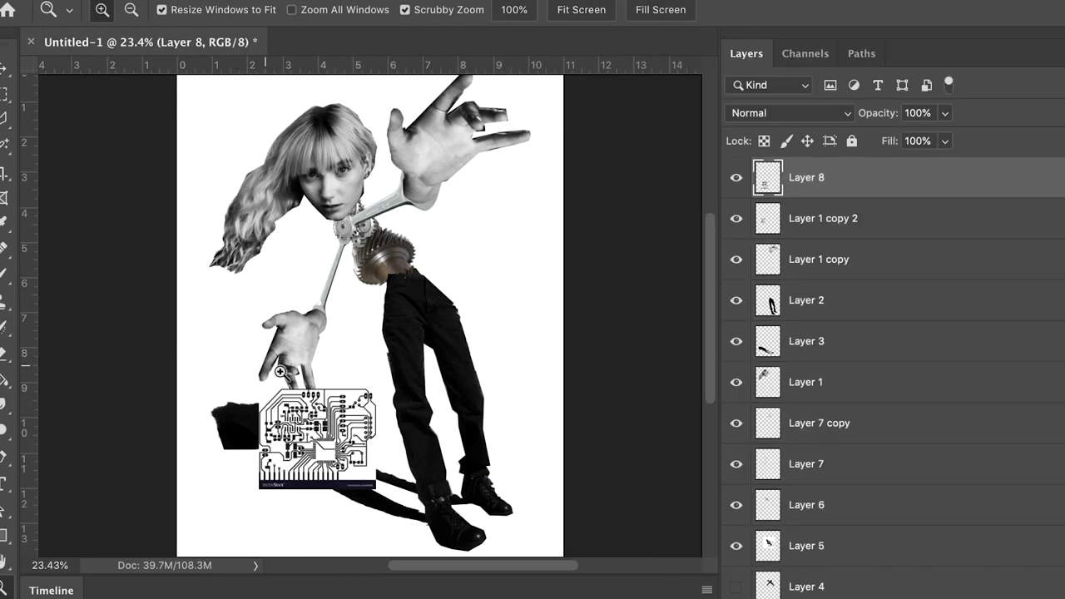
# Step: Trim the caption strip off the circuit board picture and tilt the board in perspective over the shadow
pyautogui.press('m')
pyautogui.moveTo(178, 315); pyautogui.dragTo(447, 479)
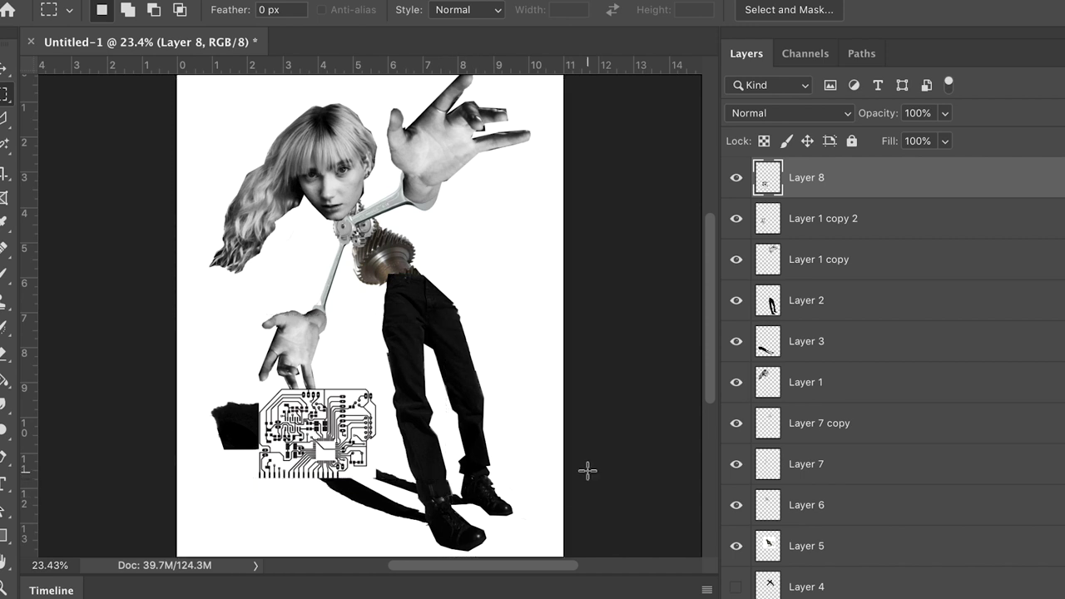
pyautogui.click(173, 1)
pyautogui.moveTo(249, 422)
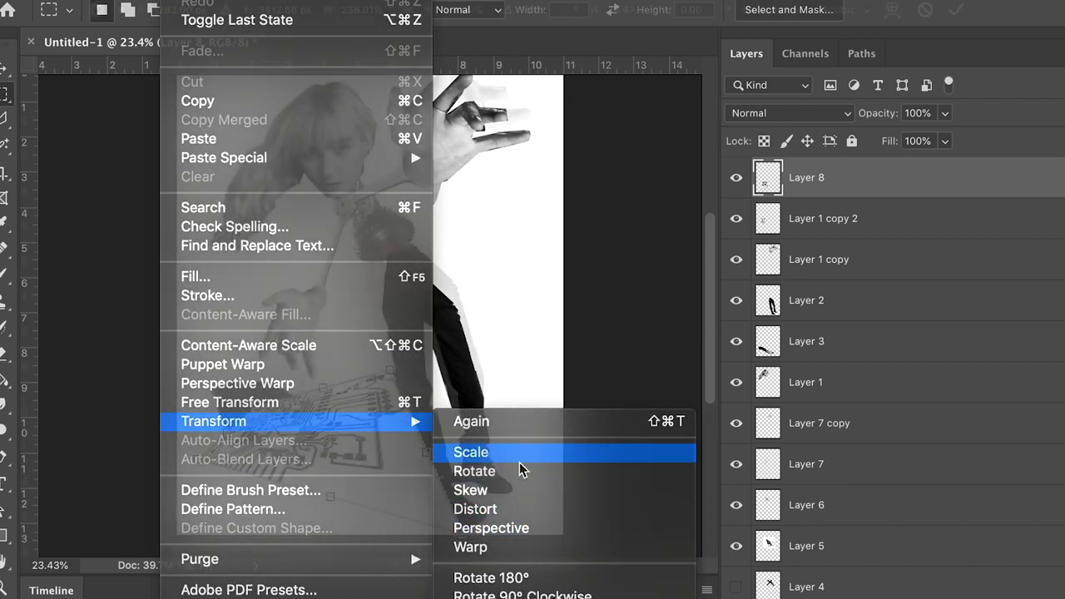
pyautogui.click(517, 528)
pyautogui.moveTo(214, 421)
pyautogui.click(541, 472)
pyautogui.moveTo(400, 364); pyautogui.dragTo(432, 410)
pyautogui.moveTo(326, 428); pyautogui.dragTo(386, 458)
# Step: Distort the circuit board into a receding floor plane that covers the whole shadow
pyautogui.click(170, 1)
pyautogui.moveTo(213, 421)
pyautogui.click(491, 510)
pyautogui.moveTo(305, 413); pyautogui.dragTo(217, 382)
pyautogui.press('Return')
# Step: Select the area outside the shadow with the Magic Wand and move the circuit board layer between Layer 2 and Layer 3
pyautogui.click(909, 353)
pyautogui.click(5, 145)
pyautogui.click(551, 392)
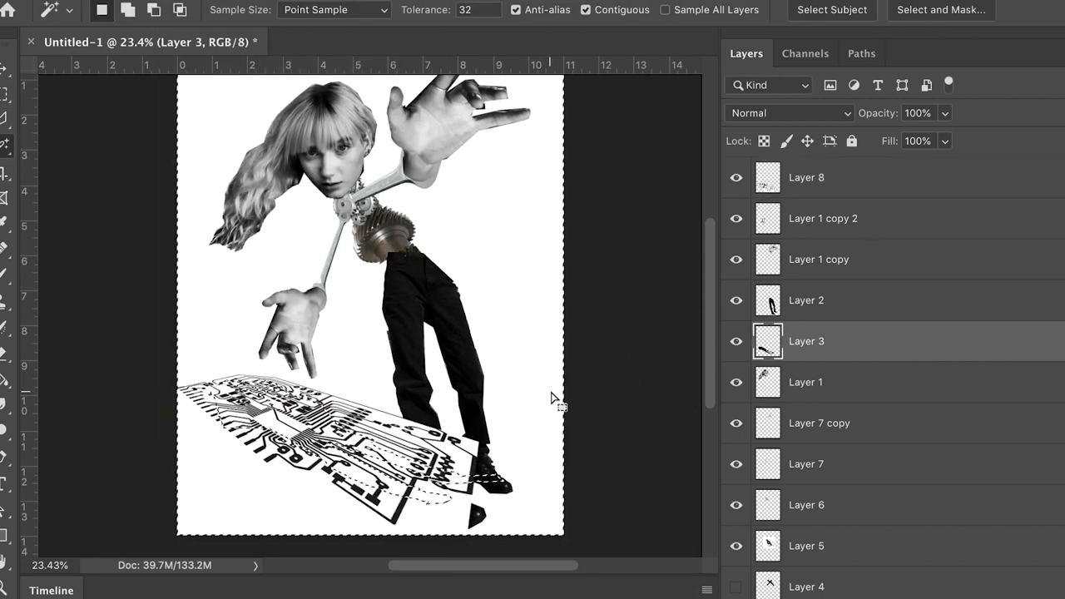
pyautogui.moveTo(898, 183); pyautogui.dragTo(853, 320)
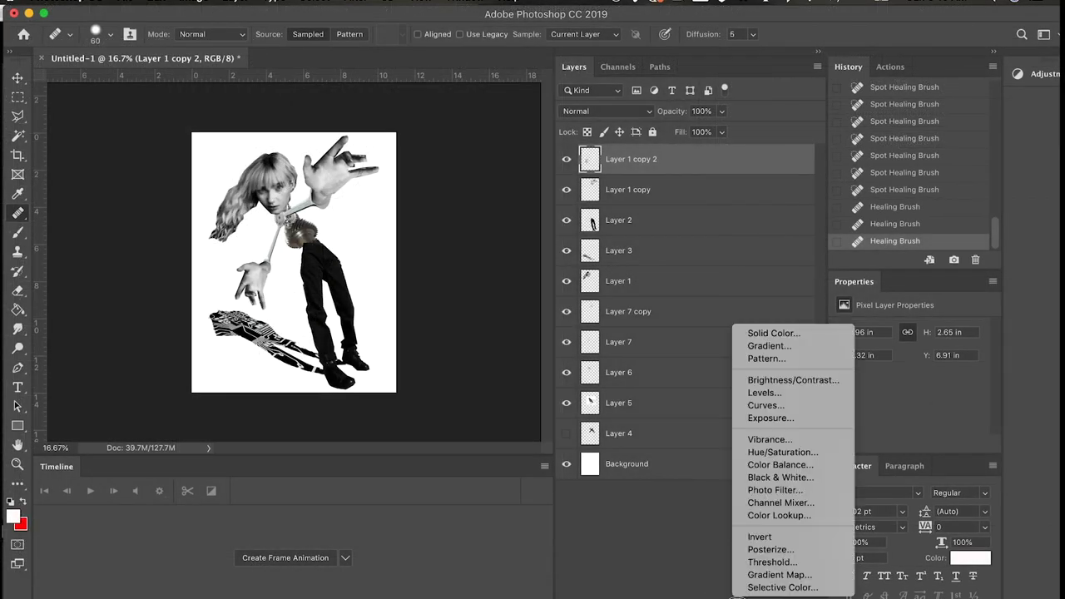
# Step: Add a Black & White adjustment layer and a Brightness/Contrast adjustment layer above all collage layers
pyautogui.click(780, 477)
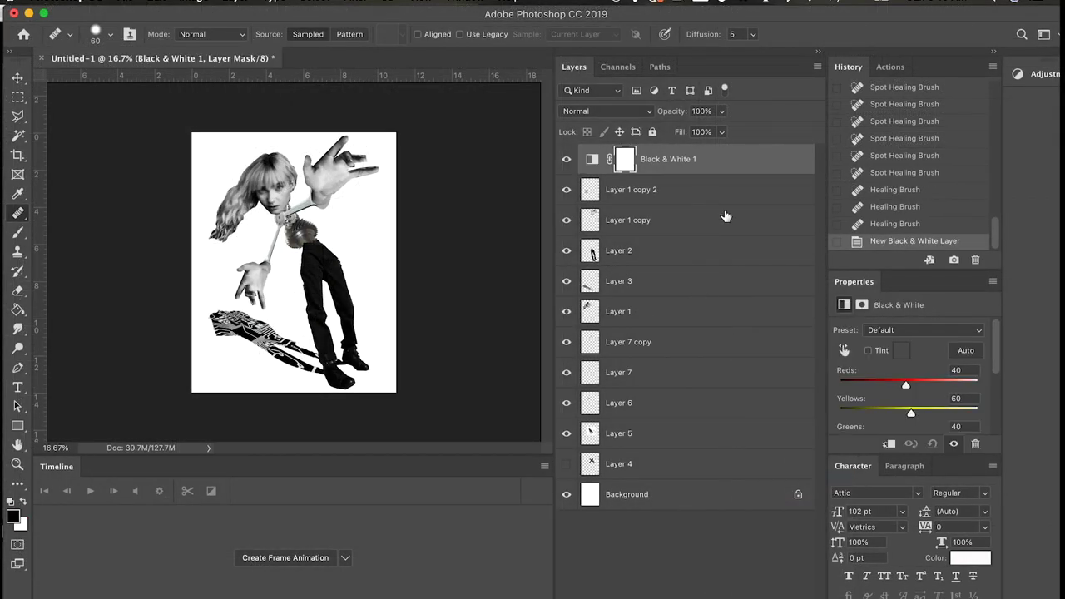
pyautogui.click(732, 597)
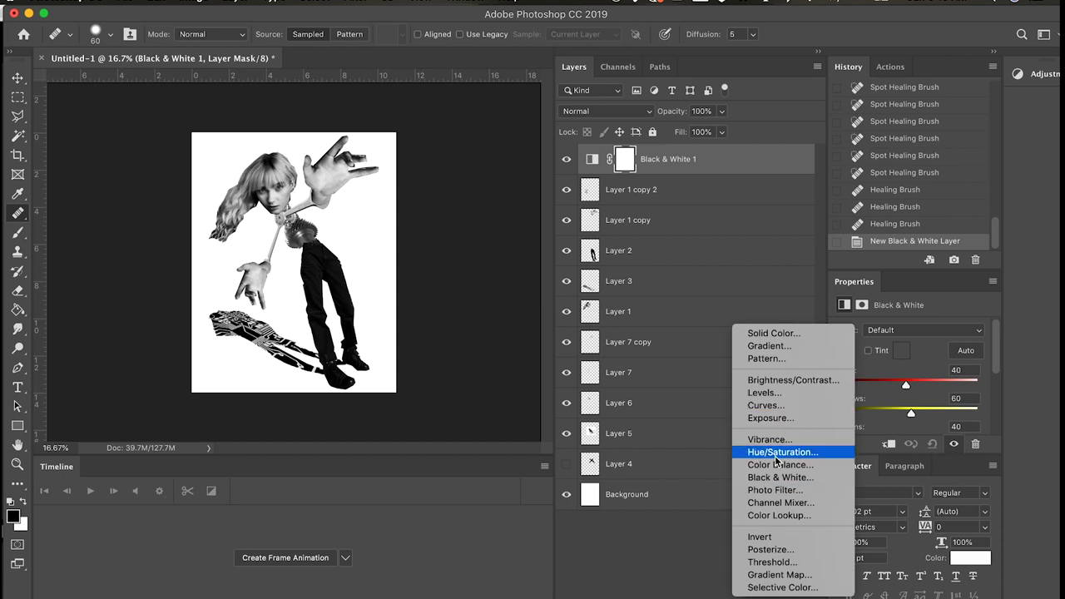
pyautogui.click(778, 380)
pyautogui.click(592, 158)
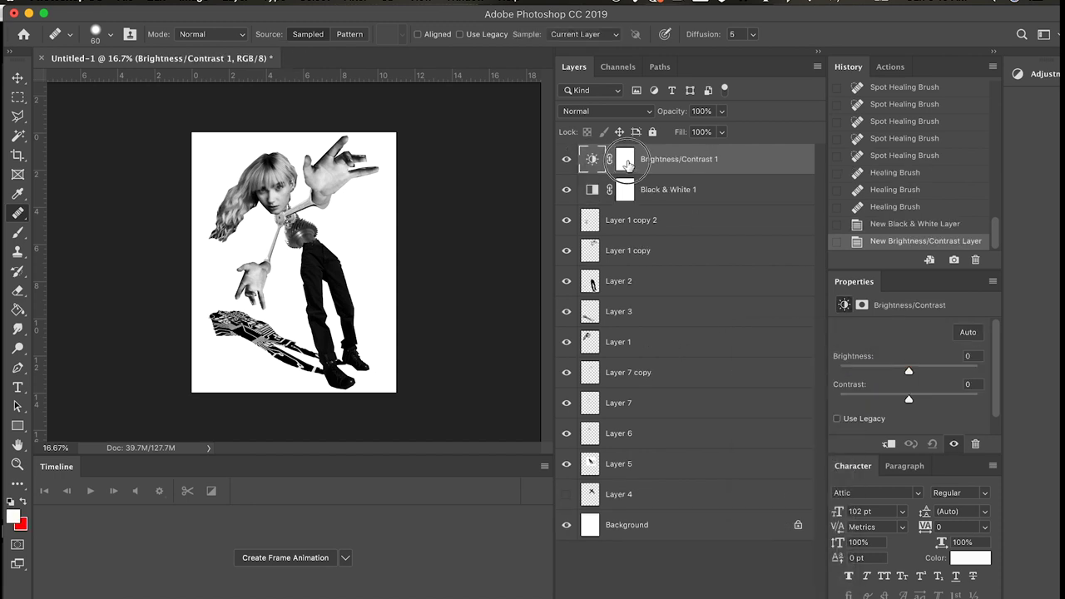
# Step: Set the Brightness/Contrast adjustment layer to brightness 1 and contrast 55
pyautogui.click(626, 164)
pyautogui.click(567, 159)
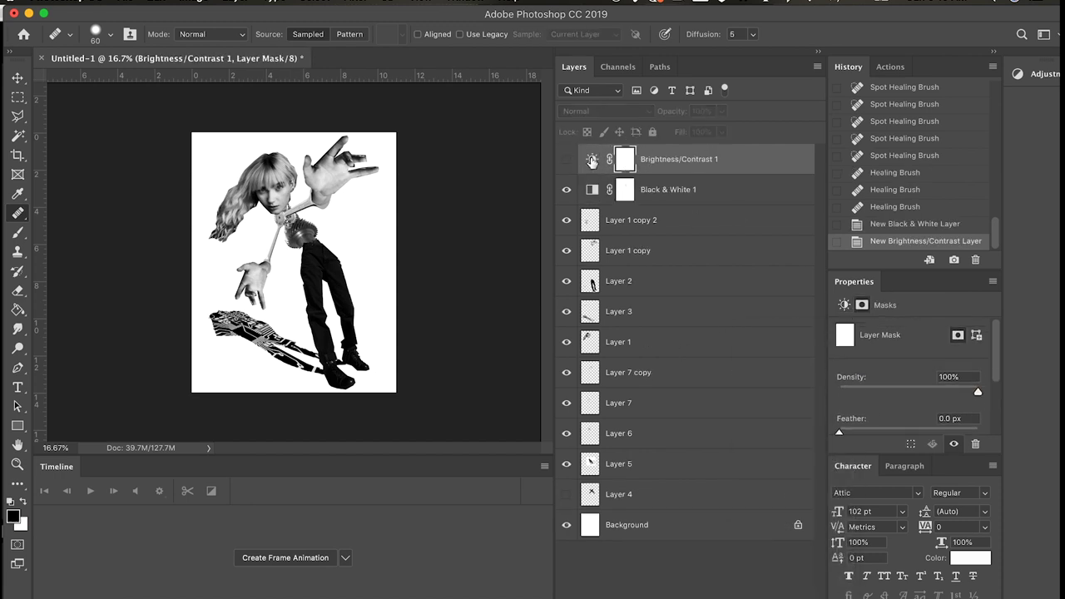
pyautogui.click(592, 160)
pyautogui.click(568, 159)
pyautogui.moveTo(909, 401); pyautogui.dragTo(910, 374)
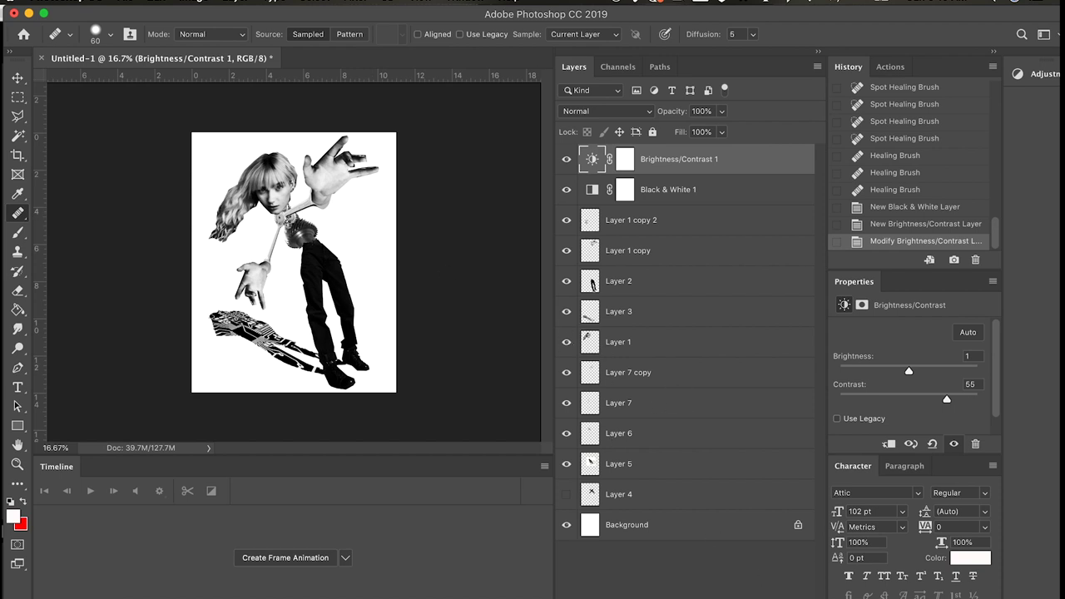
# Step: Add an Invert adjustment layer on top and save a JPEG copy named with the model's first name plus "negative"
pyautogui.click(739, 598)
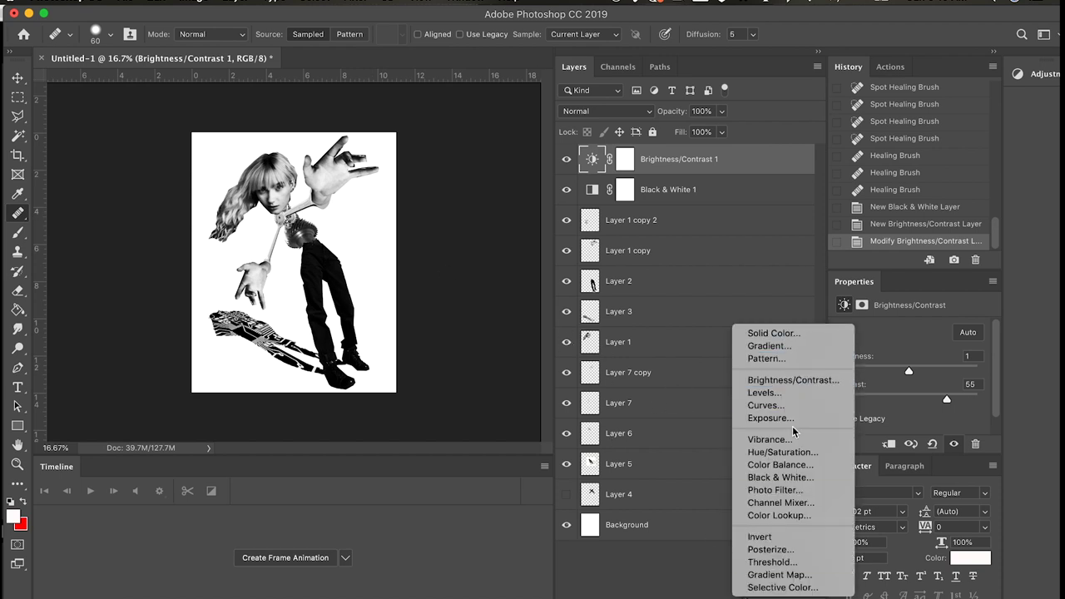
pyautogui.click(790, 539)
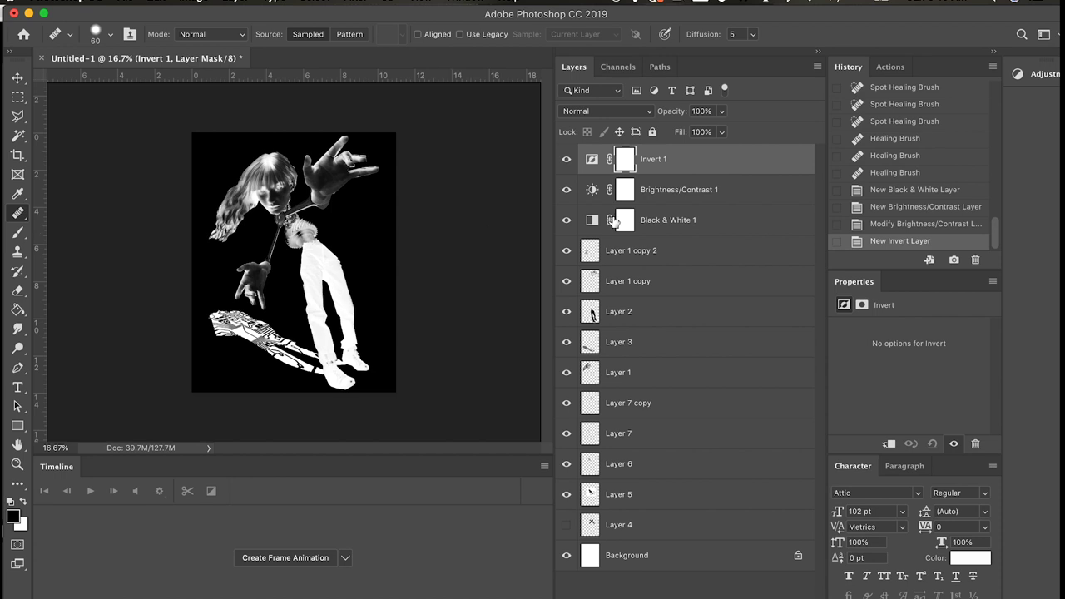
pyautogui.click(117, 7)
pyautogui.click(133, 135)
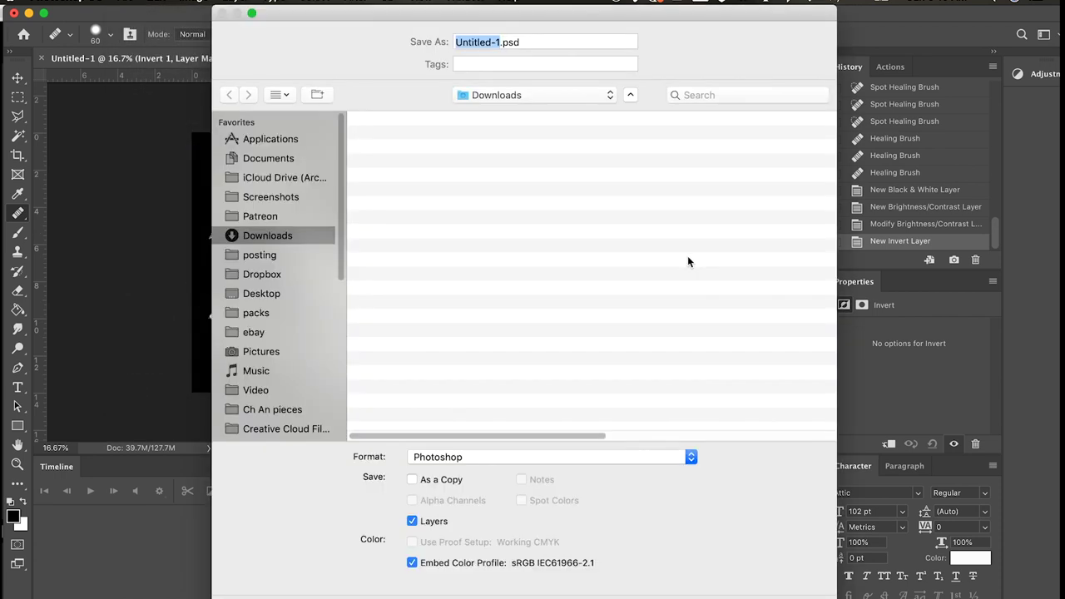
pyautogui.write('Kailee negative')
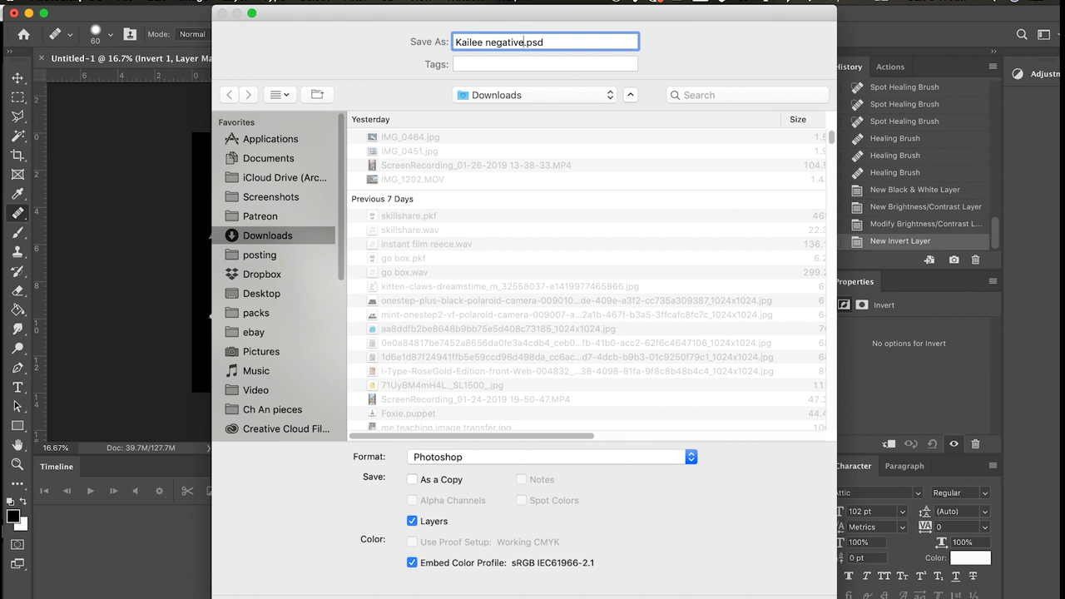
pyautogui.click(550, 457)
pyautogui.click(508, 553)
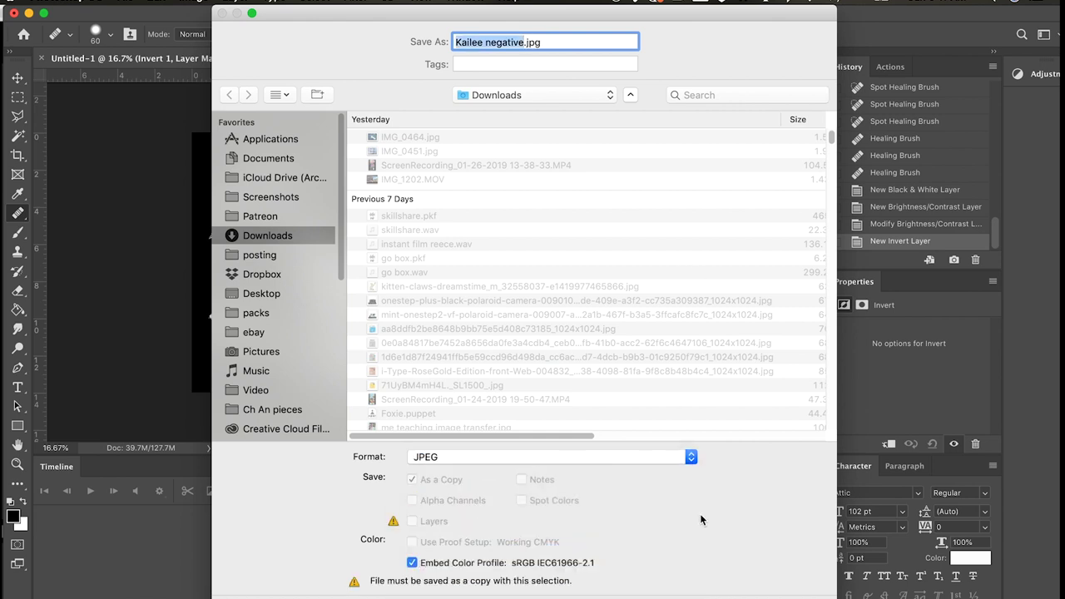
pyautogui.press('Return')
# Step: Try the Multiply blending mode on the upper figure group and set it to Screen instead
pyautogui.click(614, 157)
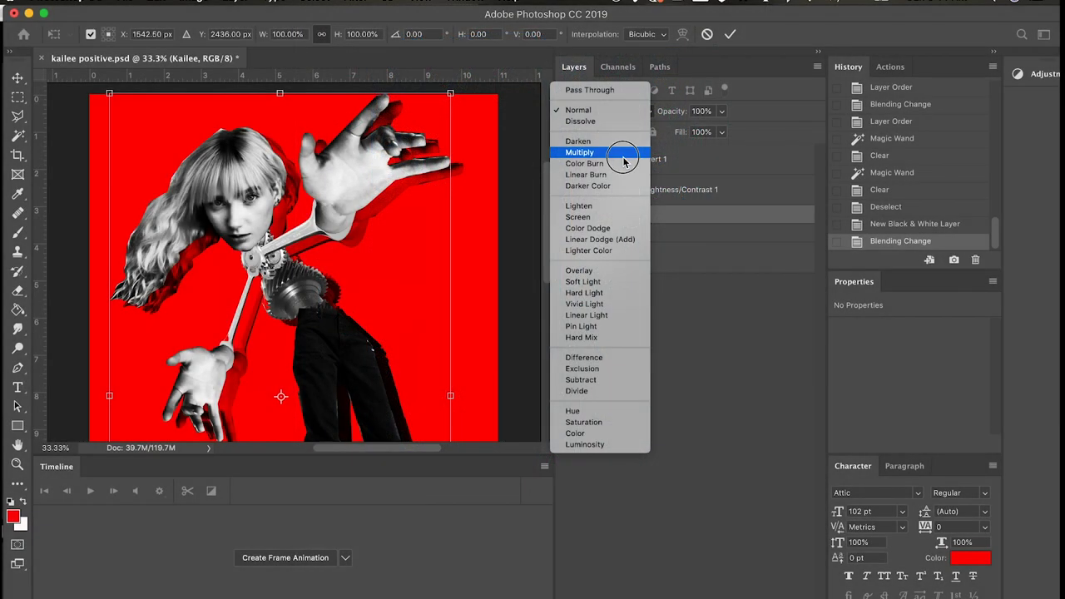
pyautogui.click(623, 161)
pyautogui.click(601, 112)
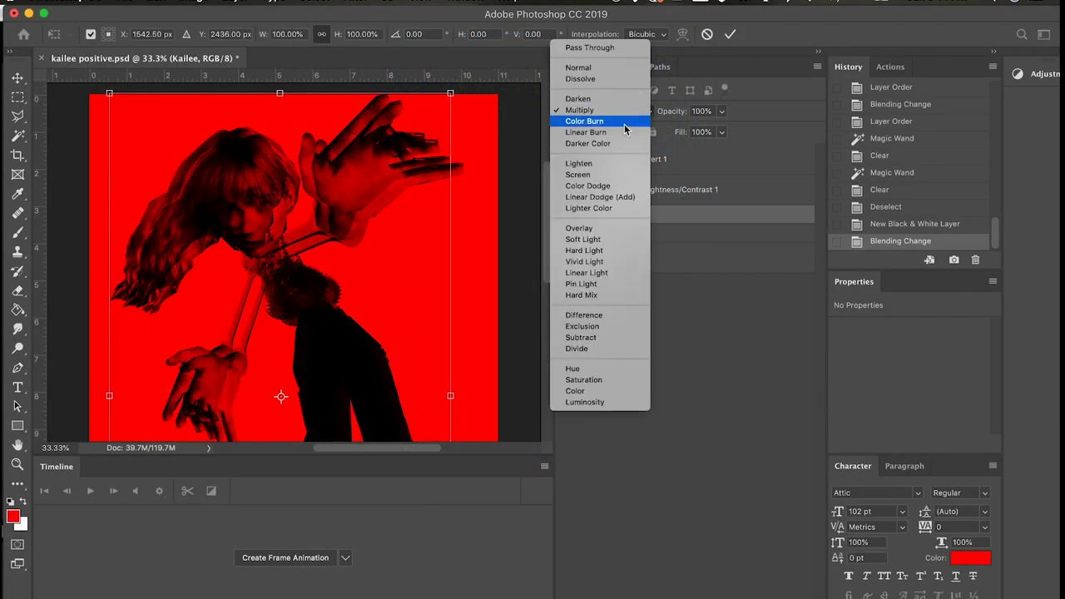
pyautogui.click(605, 175)
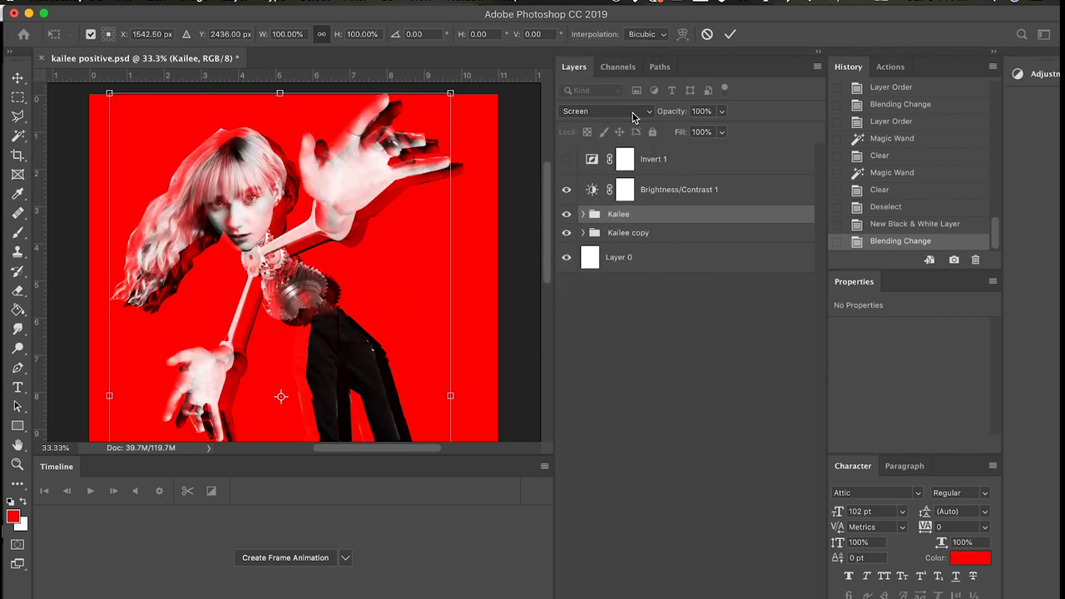
# Step: Shift the upper figure group about 0.22 in right and 0.03 in down over its duplicate group
pyautogui.scroll(-5, 416, 250)
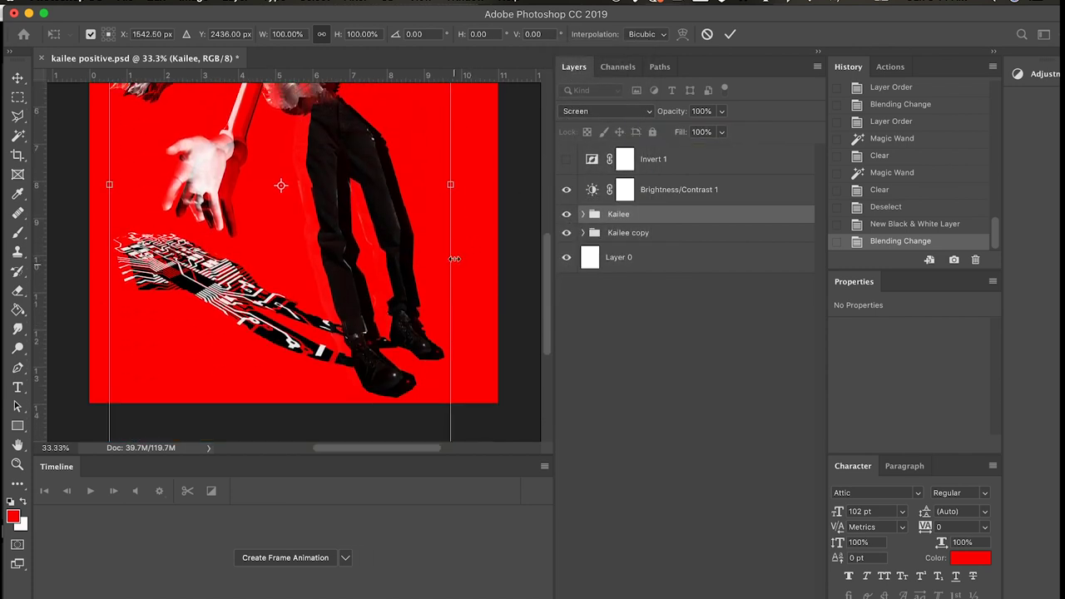
pyautogui.scroll(4, 455, 259)
pyautogui.scroll(2, 454, 259)
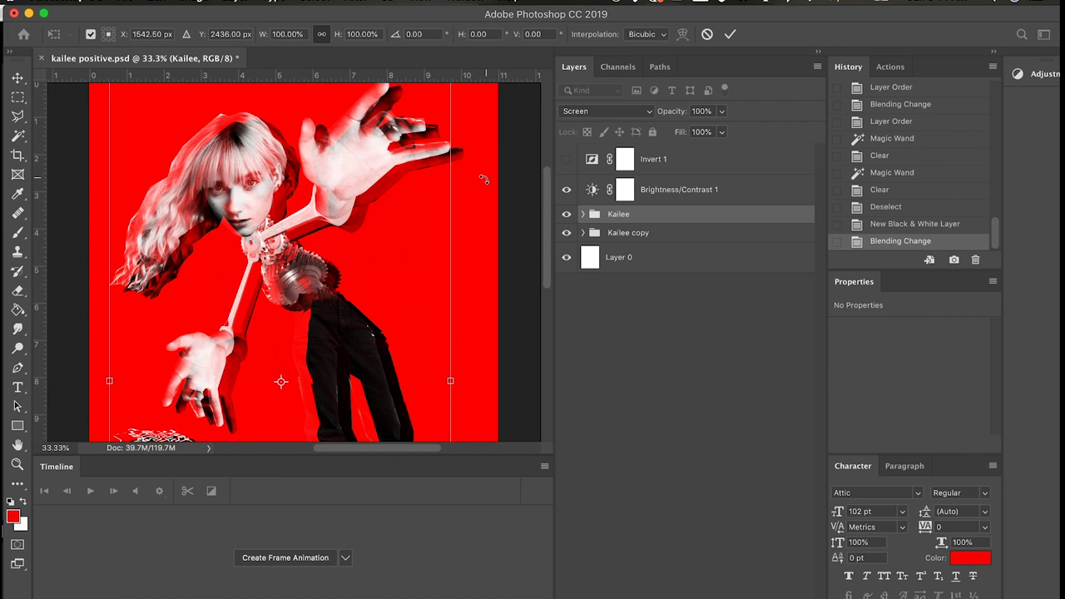
pyautogui.moveTo(375, 169); pyautogui.dragTo(383, 165)
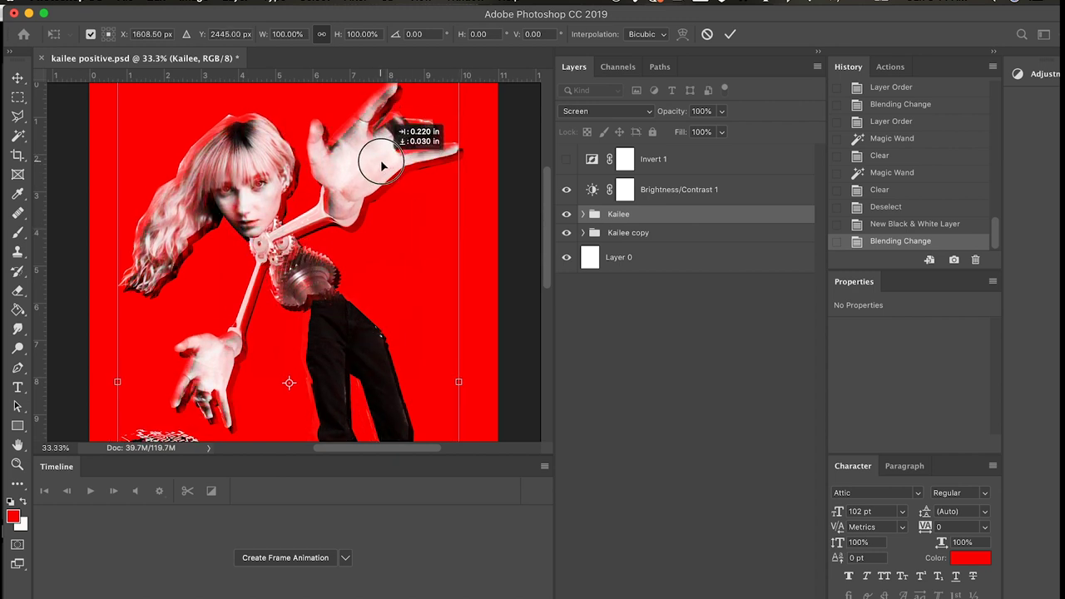
pyautogui.scroll(-10, 343, 221)
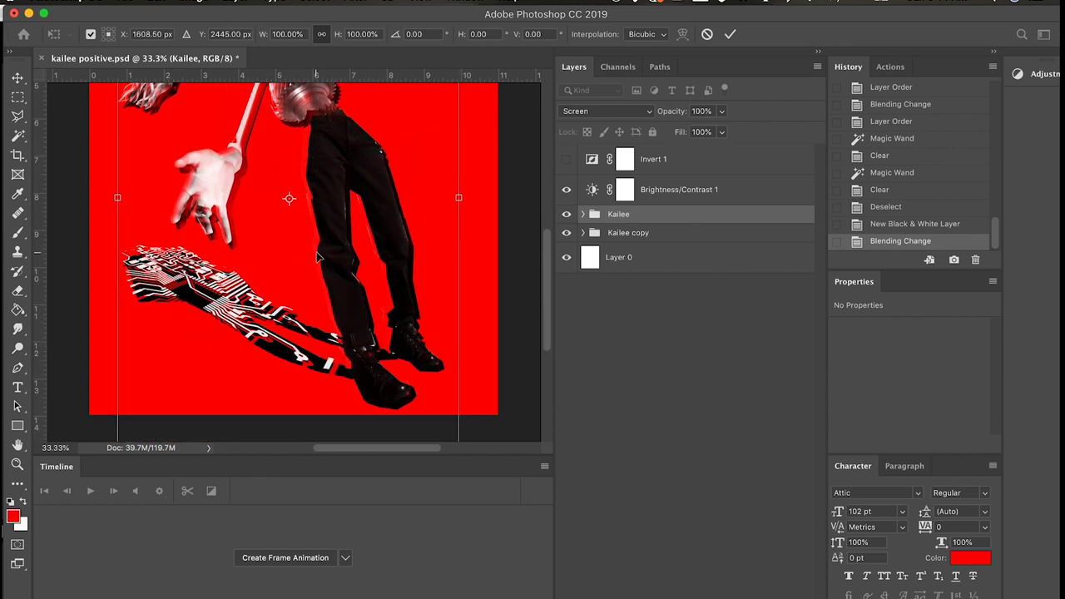
pyautogui.press('Return')
pyautogui.scroll(10, 409, 251)
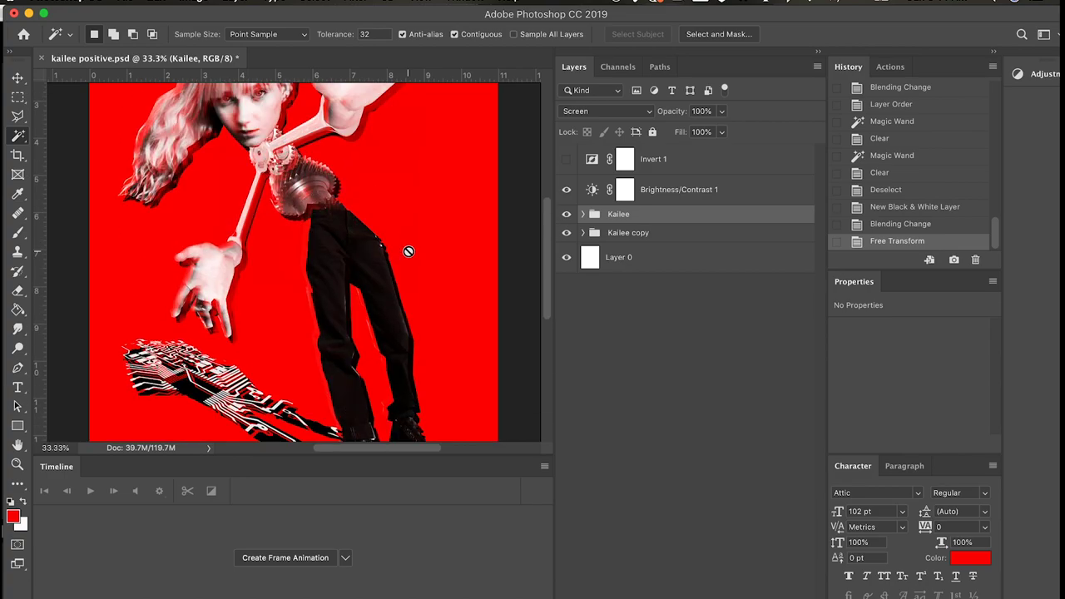